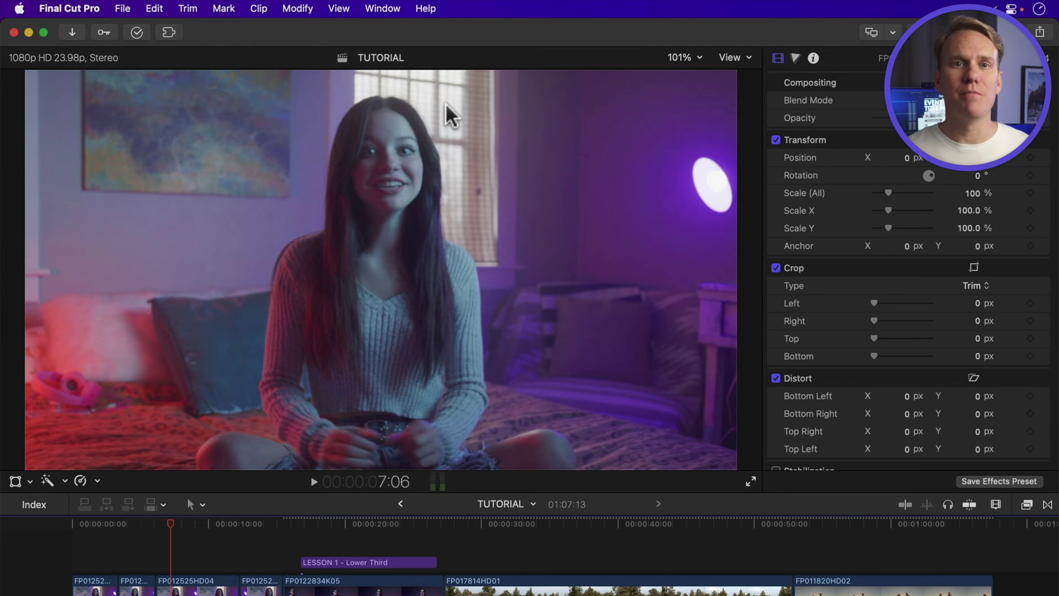
Trim the start of clip FP012525HD04 to the playhead with Option-[
{"action": "left_click", "coordinate": [122, 9]}
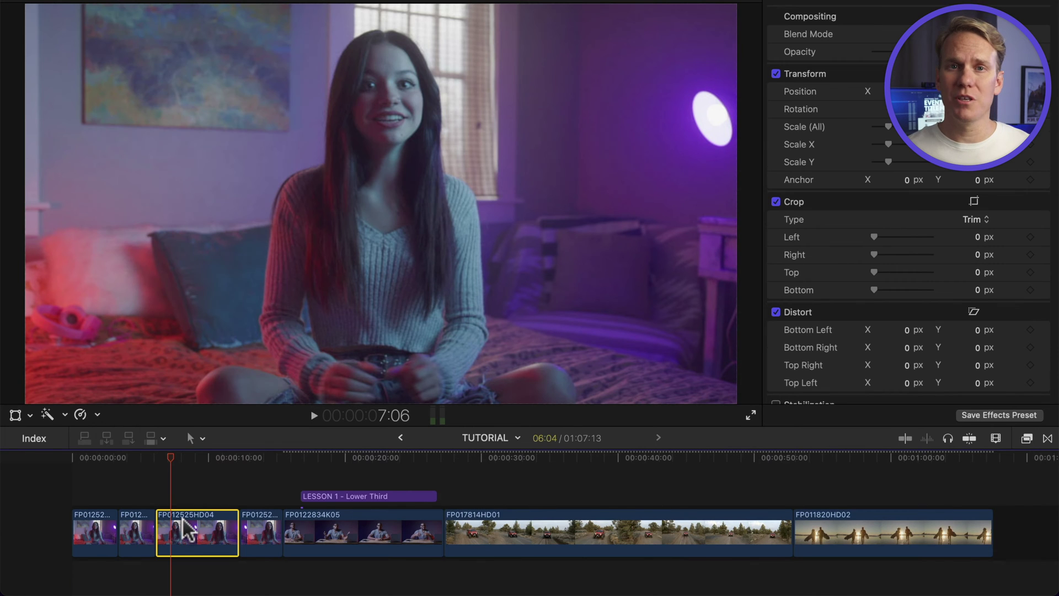
{"action": "key", "text": "alt+bracketleft"}
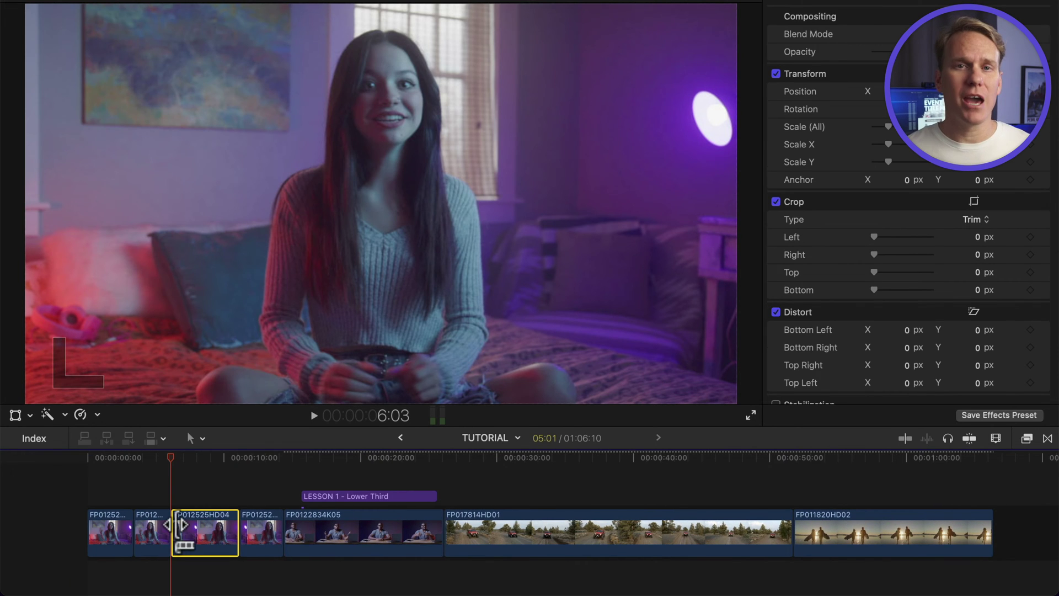
Add dissolves at both clip ends and change the lower-third title to read 'Resetting your Mac'
{"action": "key", "text": "super+t"}
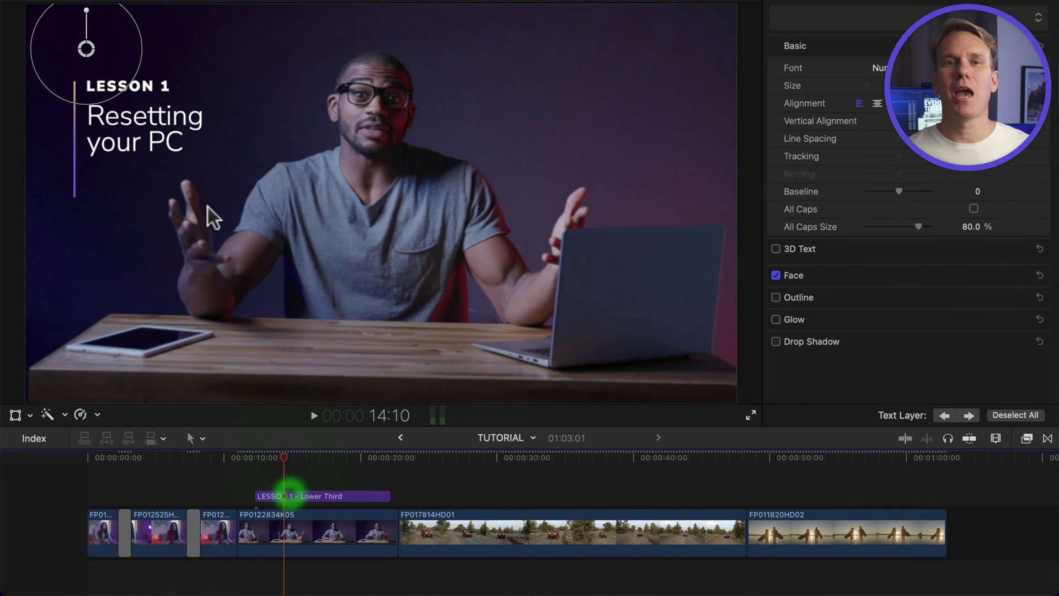
{"action": "left_click", "coordinate": [154, 145]}
{"action": "double_click", "coordinate": [154, 145]}
{"action": "type", "text": "Mac"}
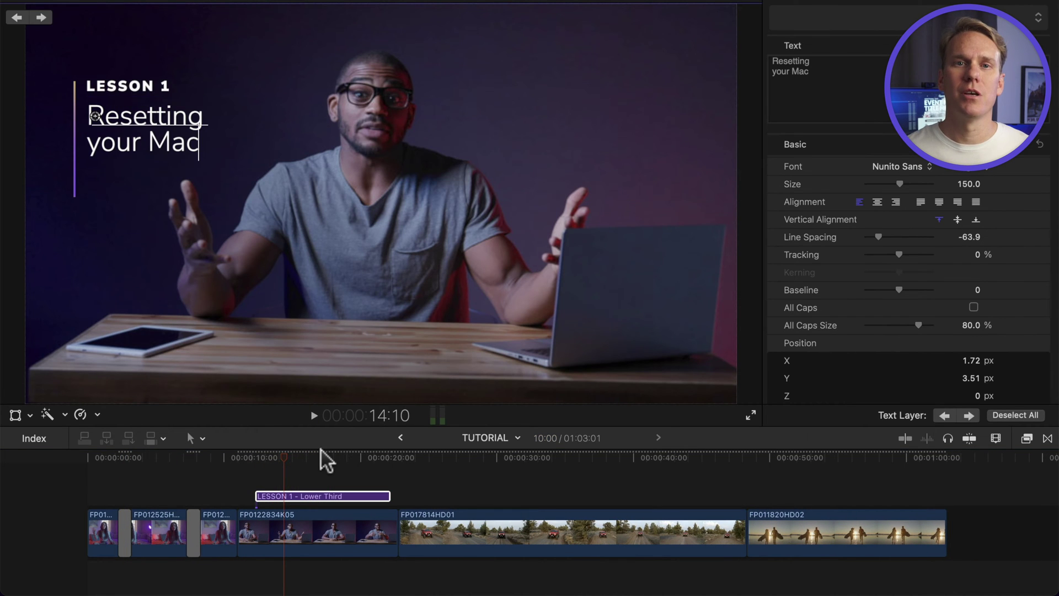
{"action": "left_click", "coordinate": [321, 450]}
{"action": "left_click", "coordinate": [265, 456]}
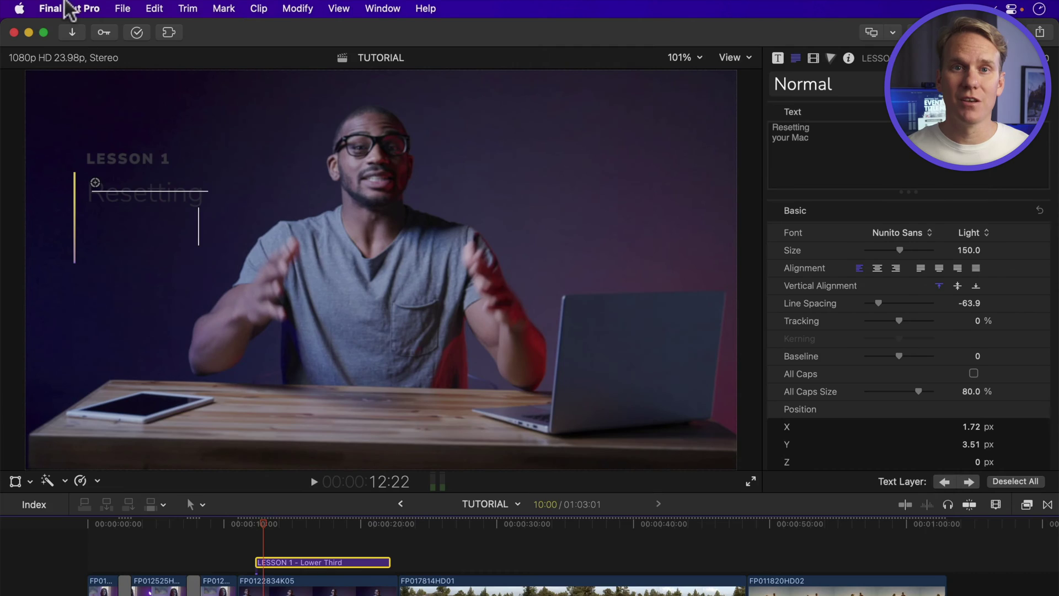
Quit Final Cut Pro
{"action": "left_click", "coordinate": [69, 9]}
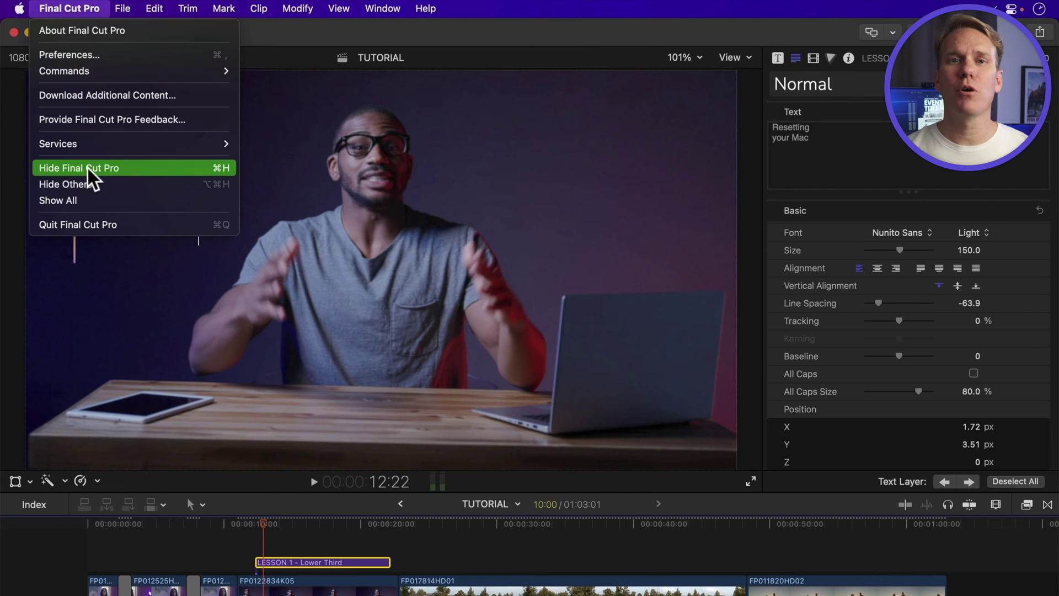
{"action": "left_click", "coordinate": [103, 224]}
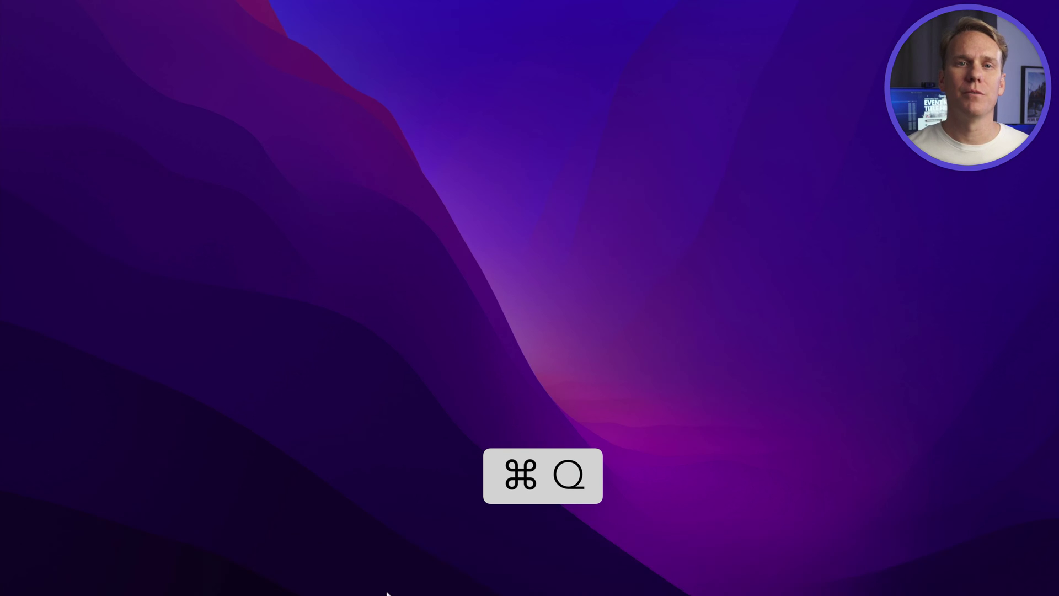
{"action": "mouse_move", "coordinate": [388, 593]}
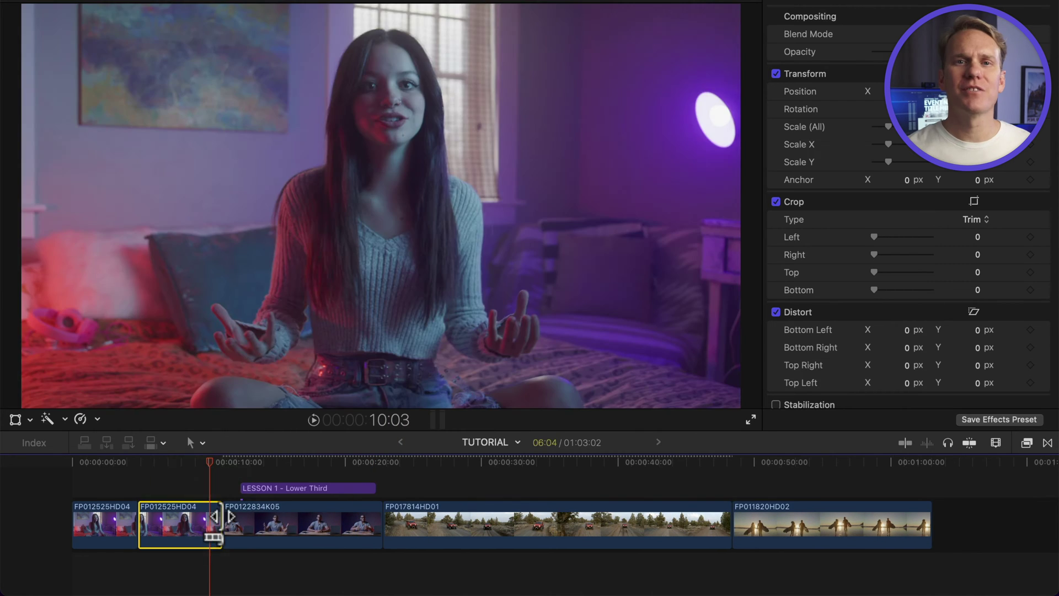
Try a ripple trim on the start of FP0122834K05, then undo it
{"action": "left_click_drag", "start_coordinate": [212, 524], "coordinate": [231, 508]}
{"action": "left_click", "coordinate": [267, 488]}
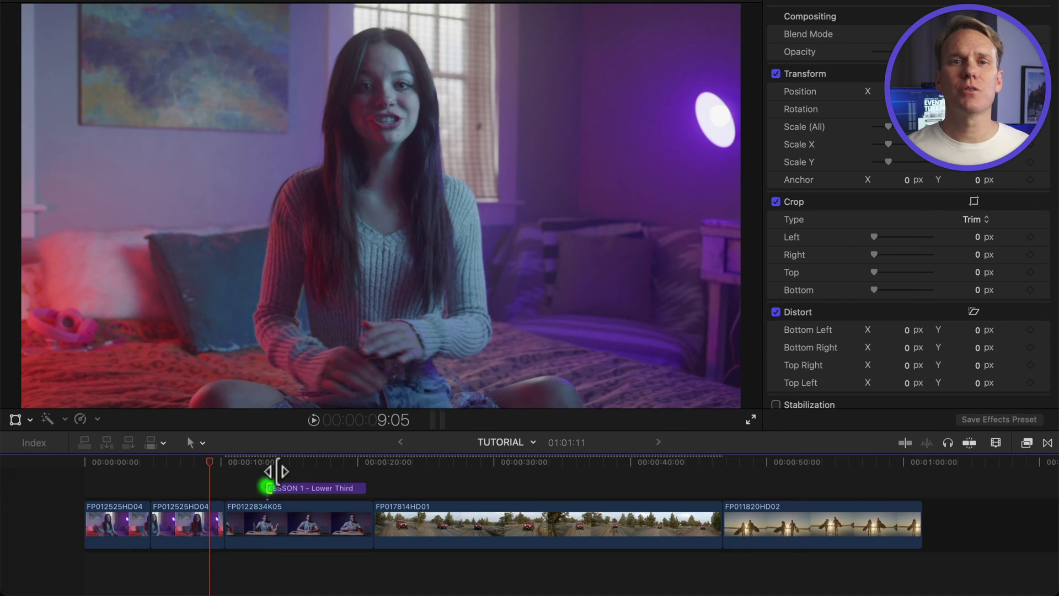
{"action": "key", "text": "cmd+z"}
{"action": "left_click_drag", "start_coordinate": [275, 466], "coordinate": [284, 469]}
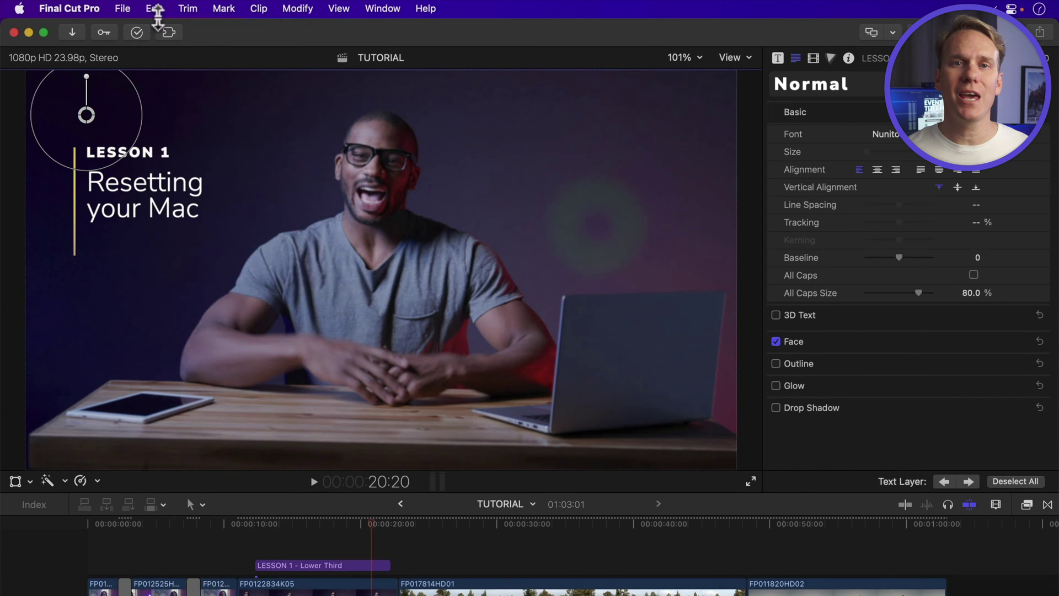
{"action": "left_click", "coordinate": [155, 8]}
{"action": "left_click", "coordinate": [202, 41]}
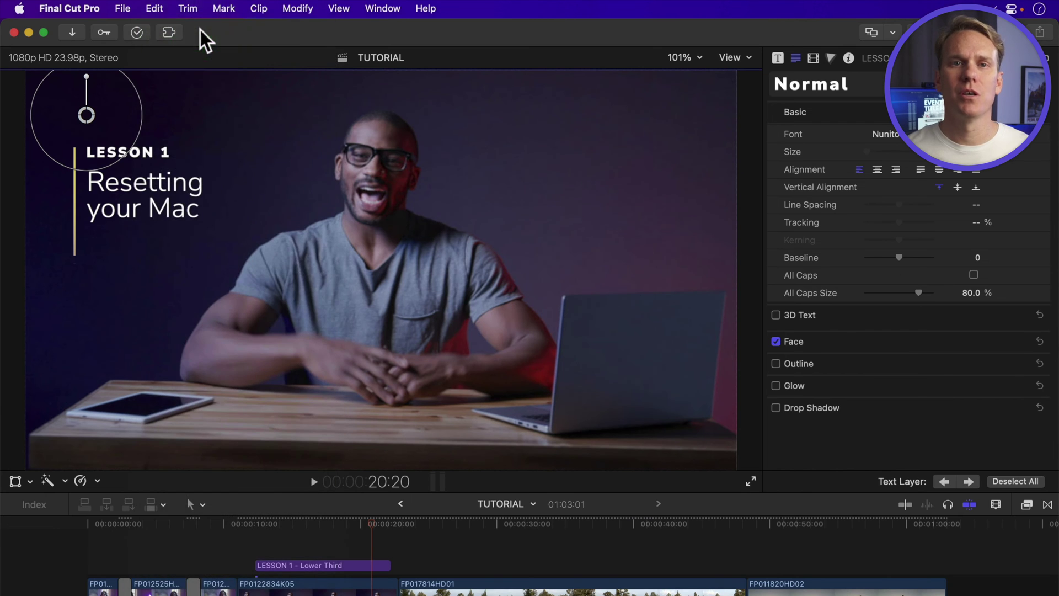
Ripple-trim the edit after the second FP012525HD04 clip and review the result
{"action": "left_click", "coordinate": [165, 461]}
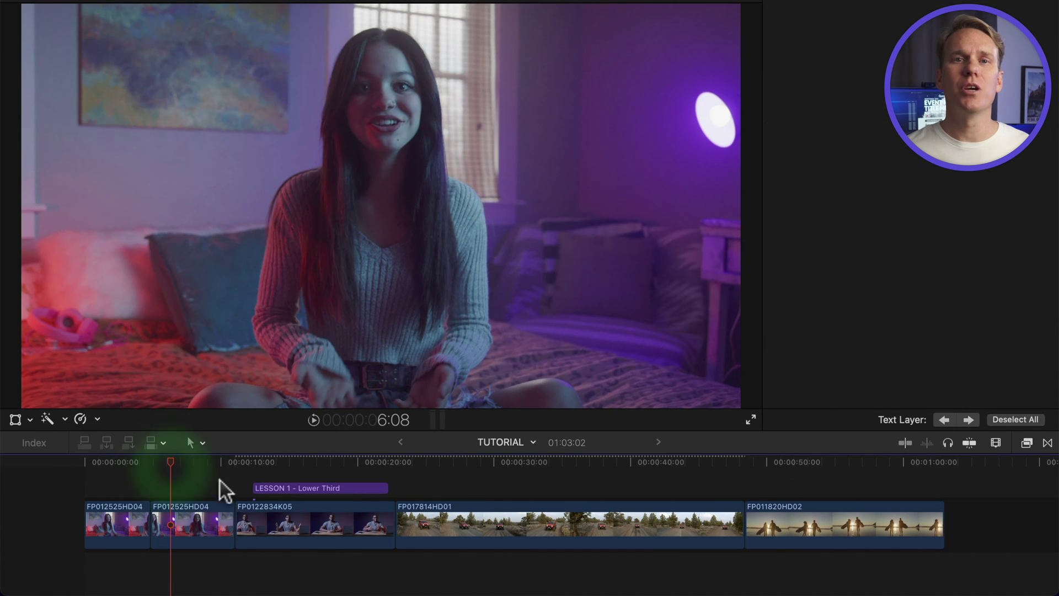
{"action": "left_click", "coordinate": [225, 528]}
{"action": "mouse_move", "coordinate": [224, 528]}
{"action": "left_mouse_down"}
{"action": "mouse_move", "coordinate": [213, 529]}
{"action": "mouse_move", "coordinate": [231, 529]}
{"action": "left_mouse_up"}
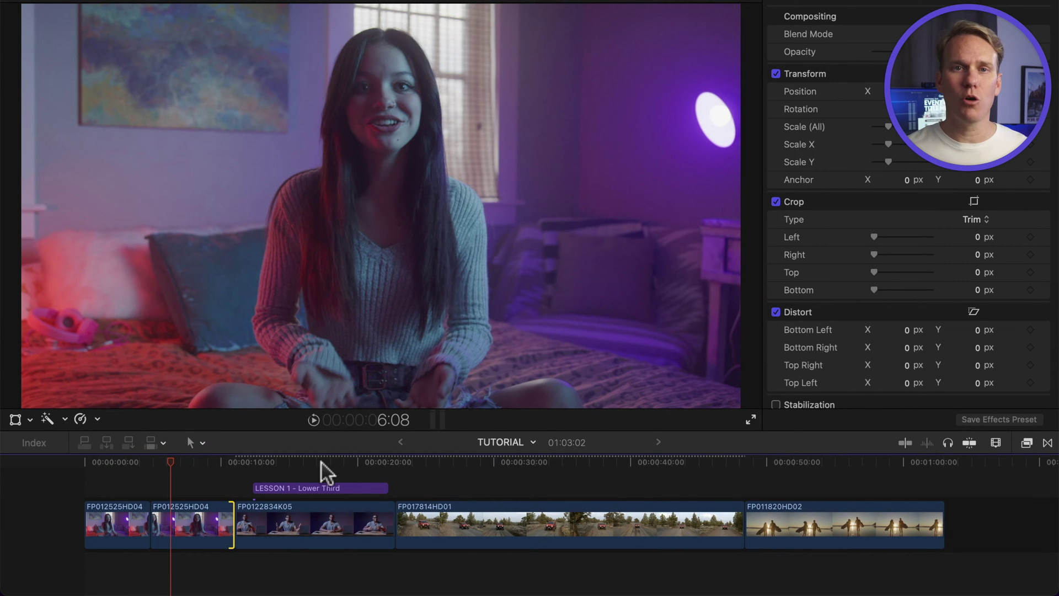
{"action": "left_click", "coordinate": [277, 462]}
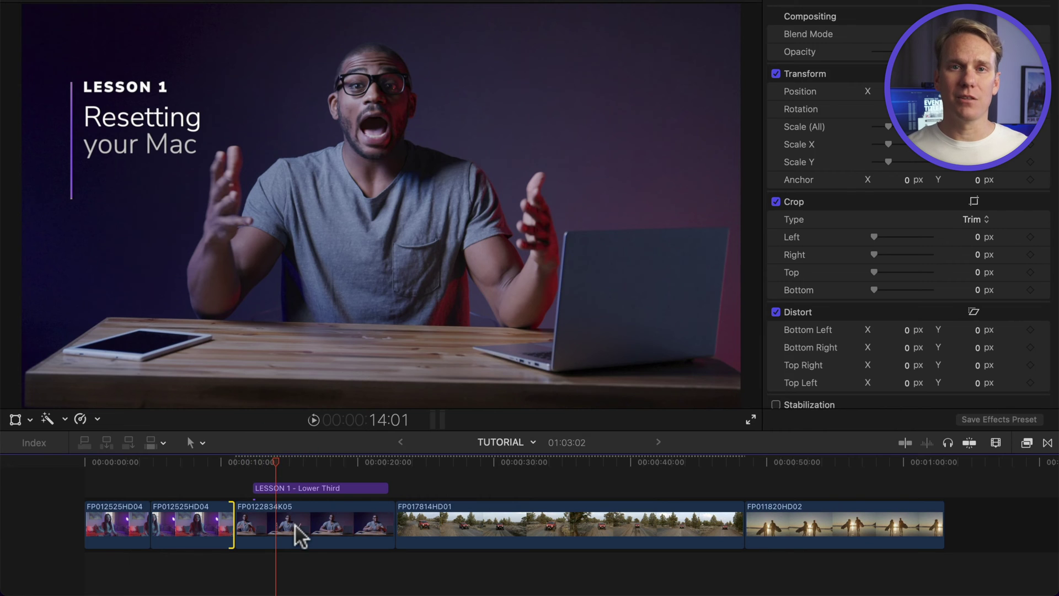
{"action": "left_click", "coordinate": [296, 525]}
{"action": "left_click", "coordinate": [260, 472]}
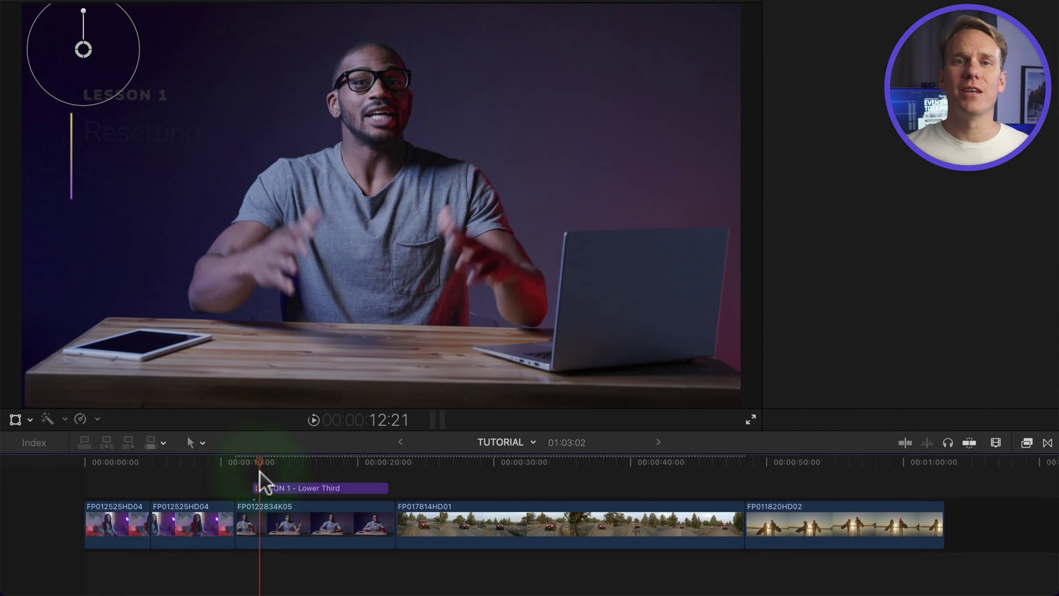
{"action": "left_click", "coordinate": [217, 471]}
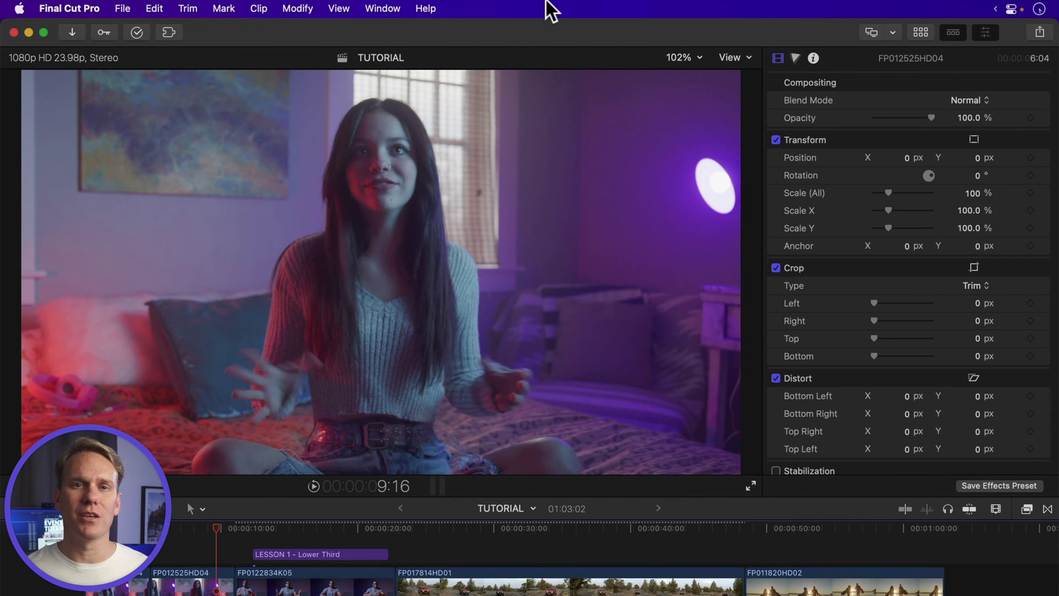
{"action": "left_click", "coordinate": [921, 33]}
Open the How Do I Update Final Cut Pro x library from its Saturday, November 19 backup
{"action": "left_click", "coordinate": [105, 77]}
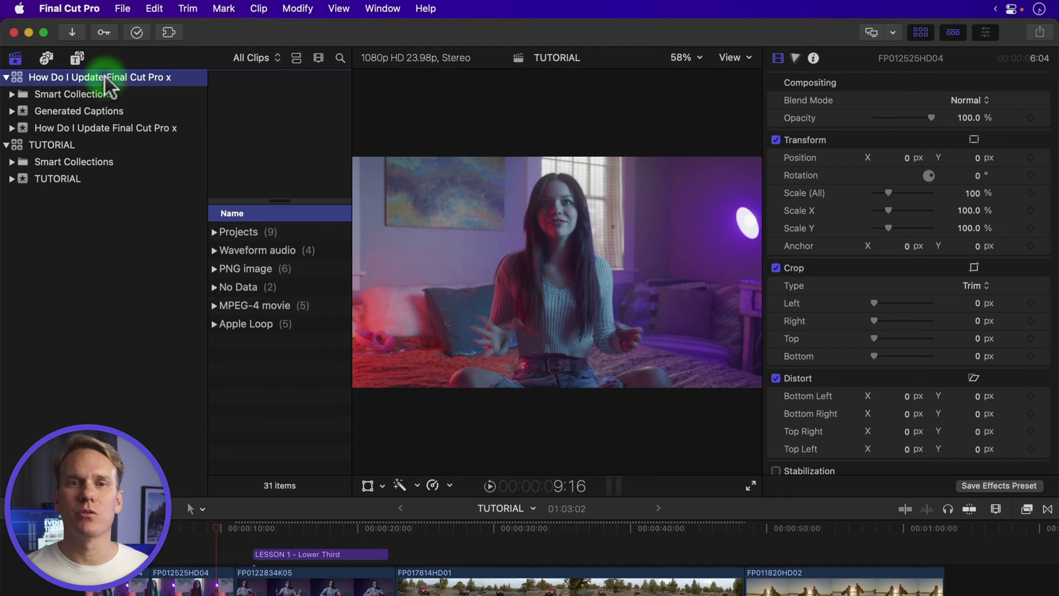
{"action": "left_click", "coordinate": [123, 9]}
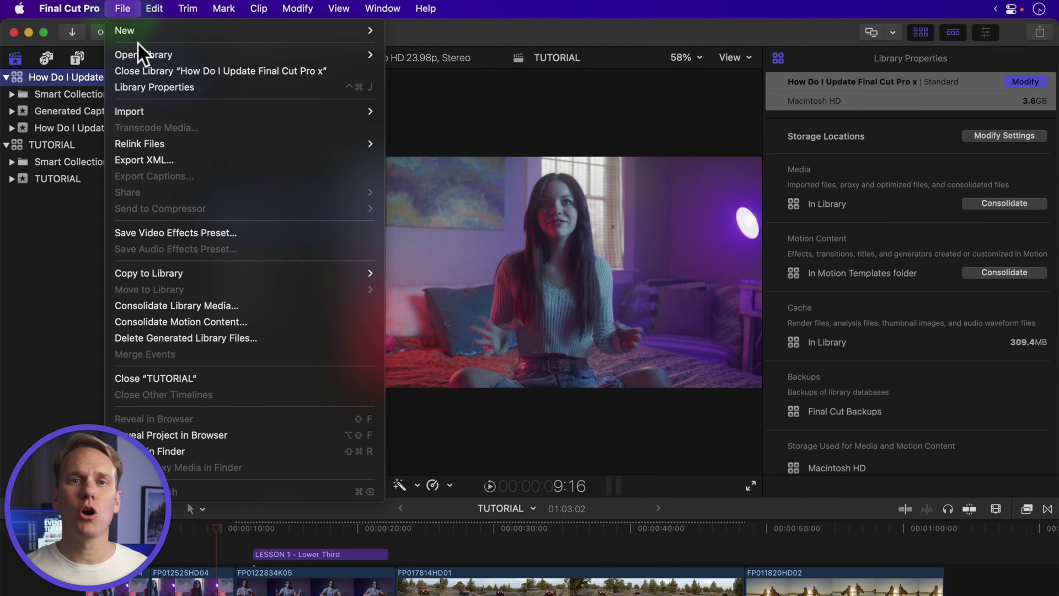
{"action": "mouse_move", "coordinate": [142, 53]}
{"action": "left_click", "coordinate": [451, 322]}
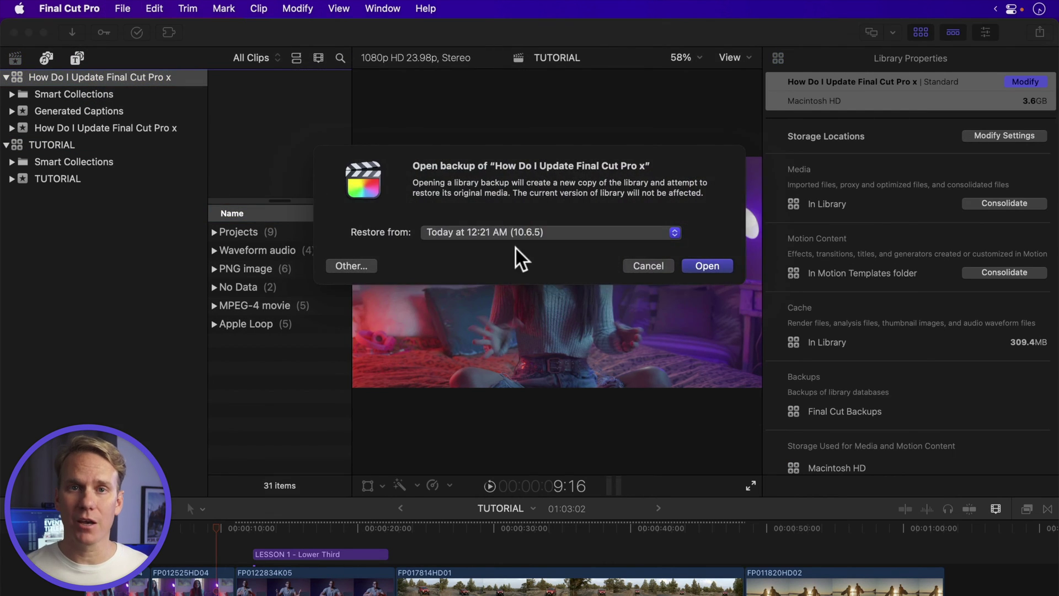
{"action": "left_click", "coordinate": [523, 238]}
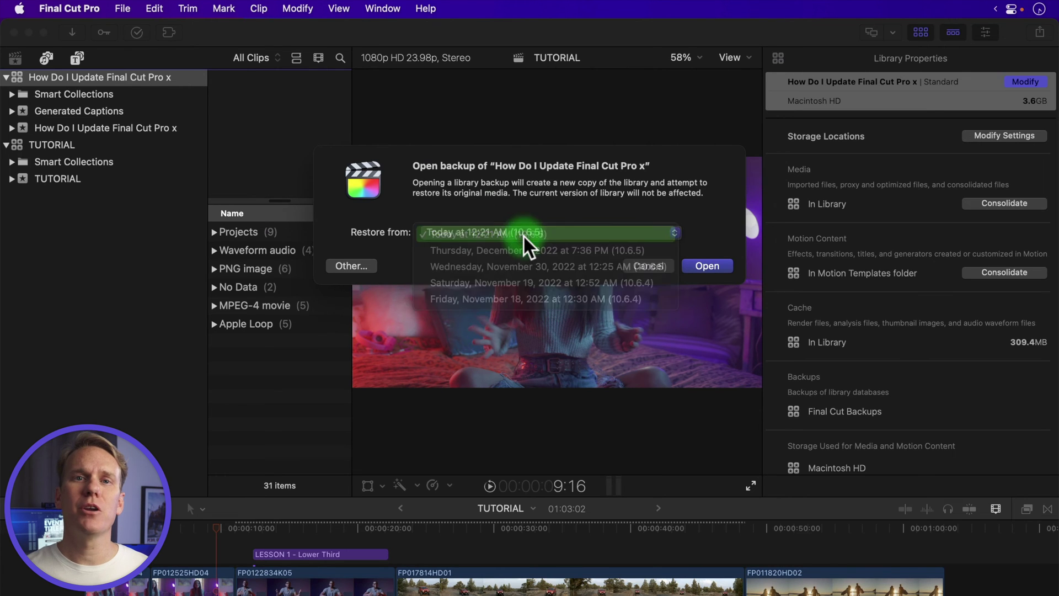
{"action": "left_click", "coordinate": [601, 282]}
{"action": "left_click", "coordinate": [707, 266]}
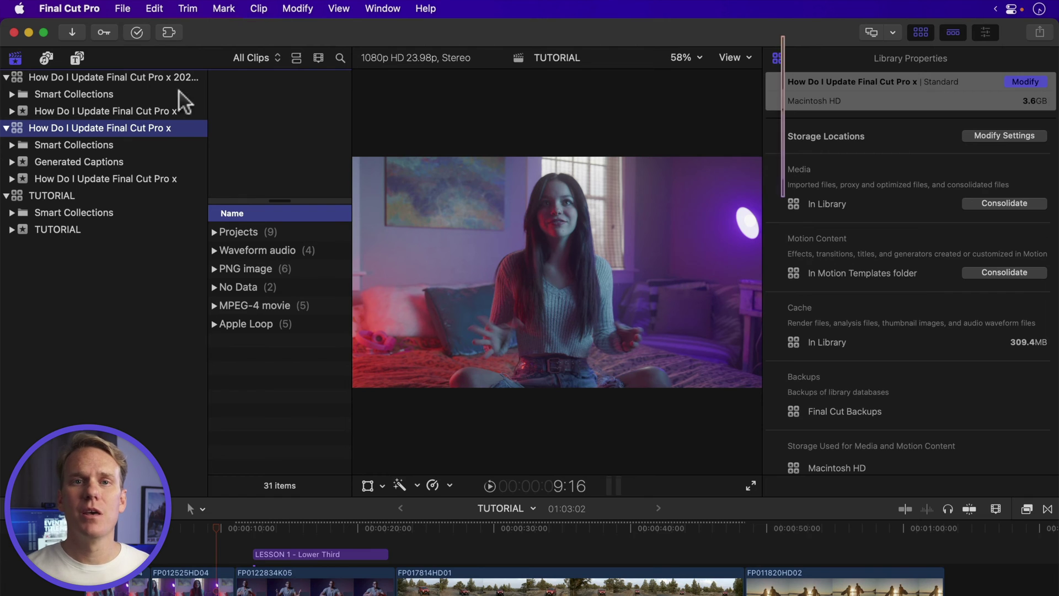
Browse the restored library's event and its five projects
{"action": "left_click", "coordinate": [148, 82]}
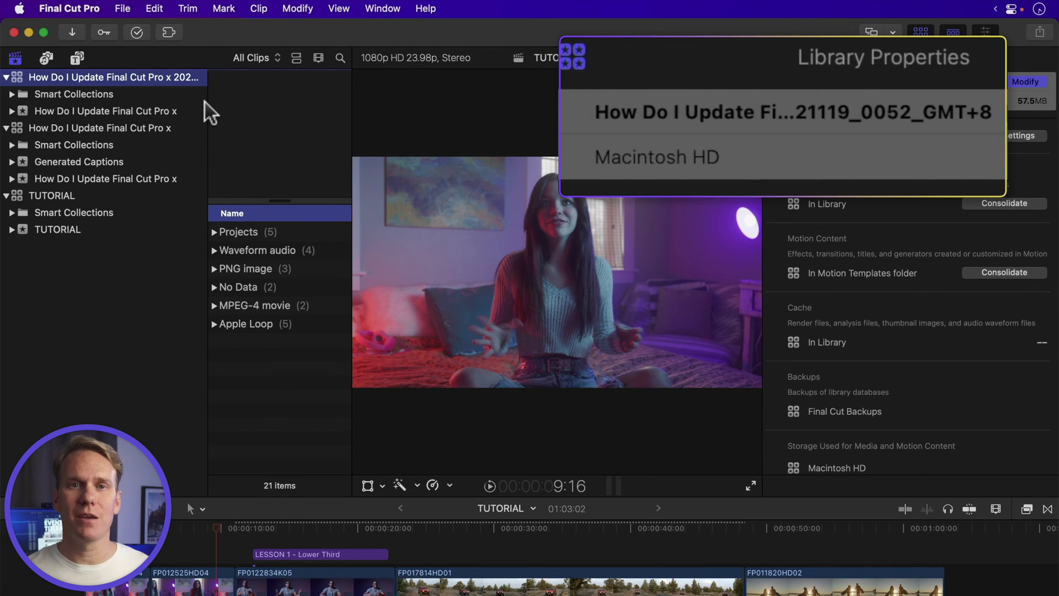
{"action": "left_click", "coordinate": [204, 106]}
{"action": "left_click", "coordinate": [266, 232]}
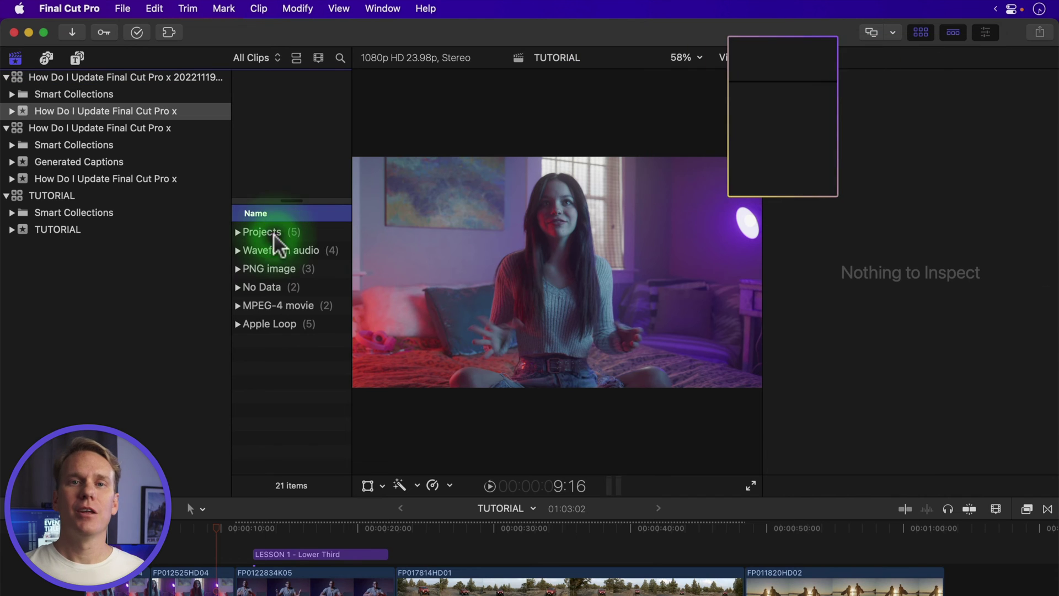
{"action": "left_click", "coordinate": [237, 232]}
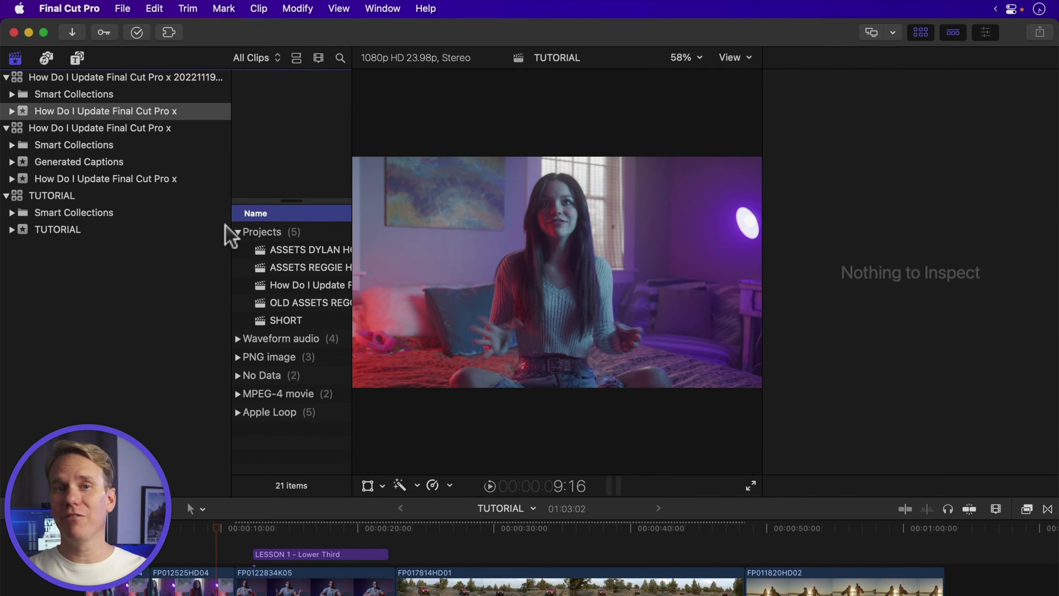
{"action": "left_click", "coordinate": [238, 232]}
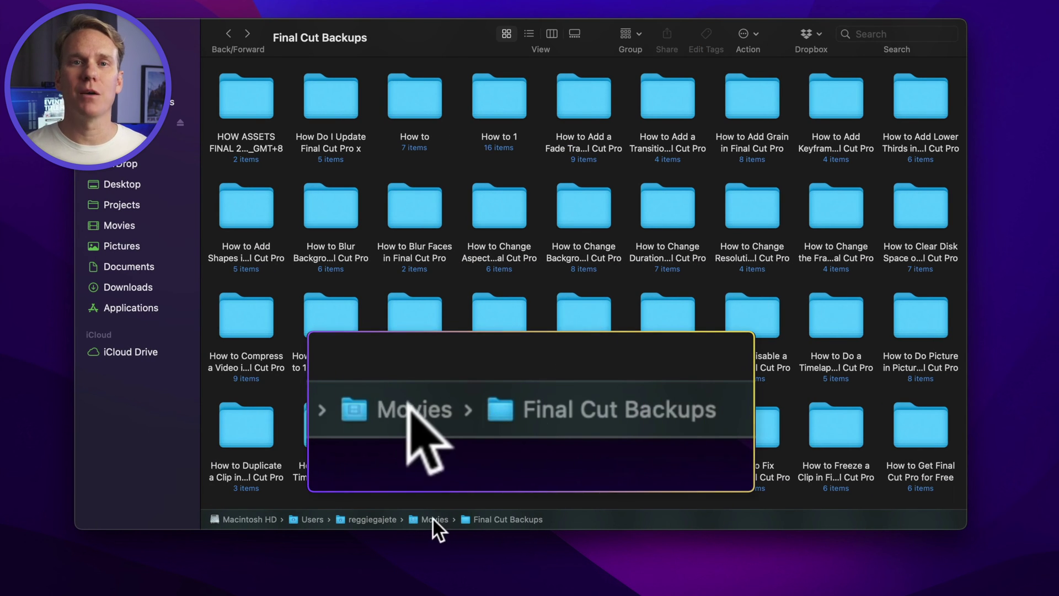
Open the library's backup folder and launch the 20221118_0030_GMT+8 bundle in Final Cut Pro
{"action": "double_click", "coordinate": [328, 94]}
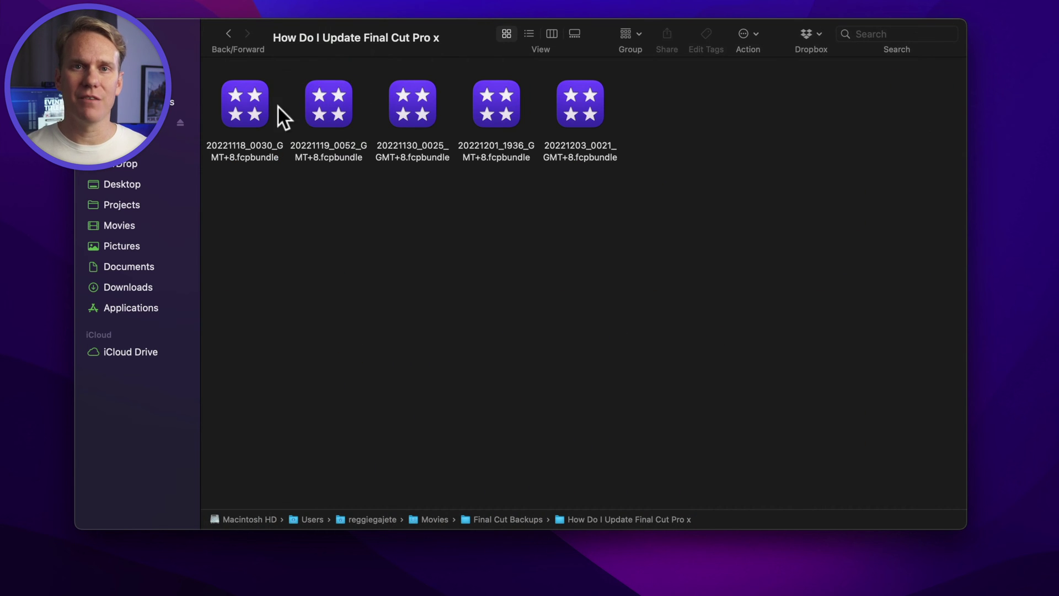
{"action": "left_click", "coordinate": [248, 110]}
{"action": "left_click", "coordinate": [314, 109]}
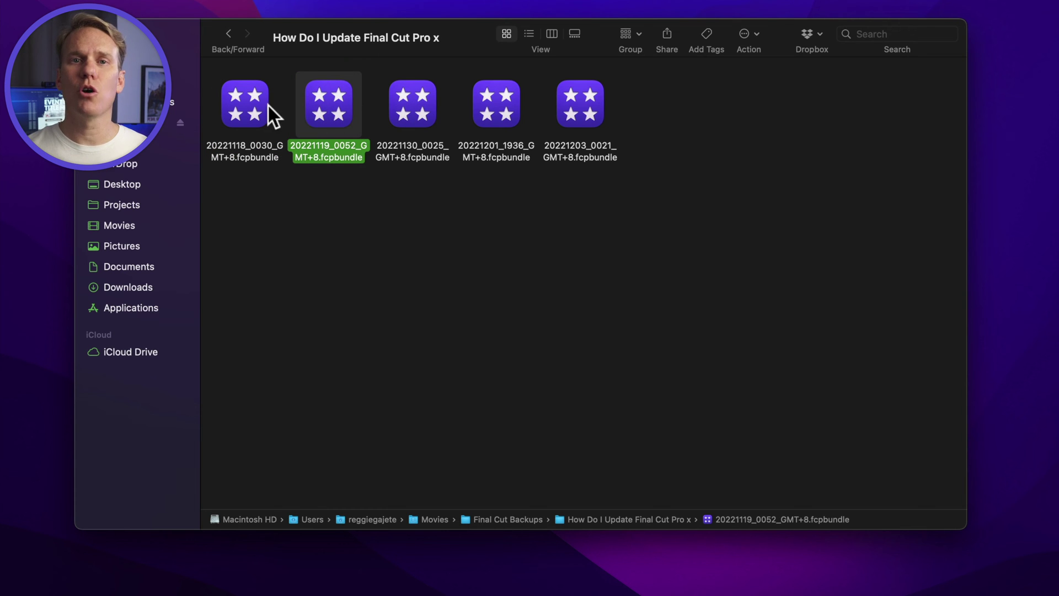
{"action": "left_click", "coordinate": [251, 102]}
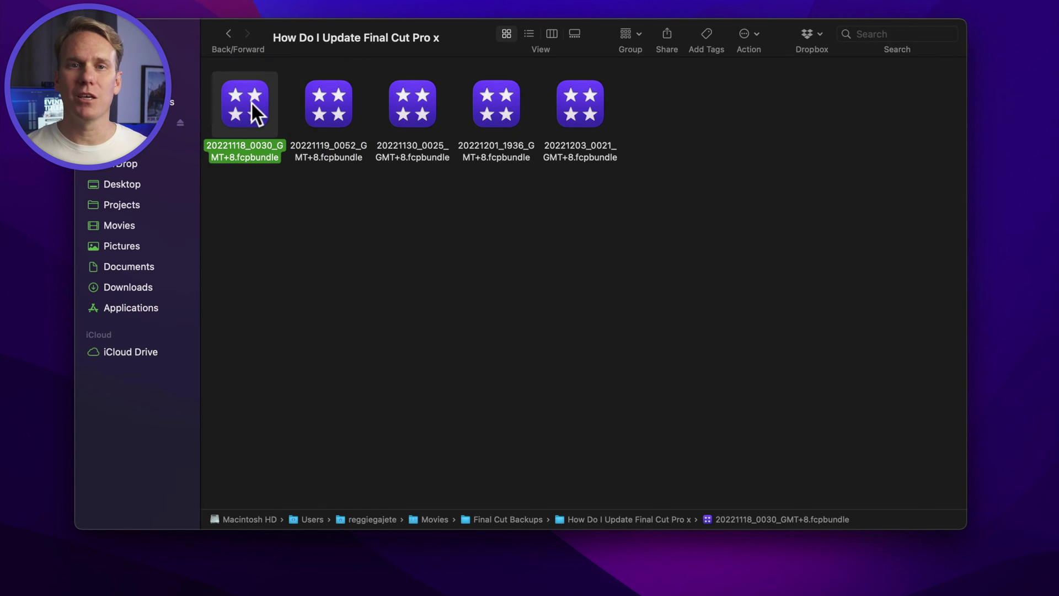
{"action": "double_click", "coordinate": [251, 102]}
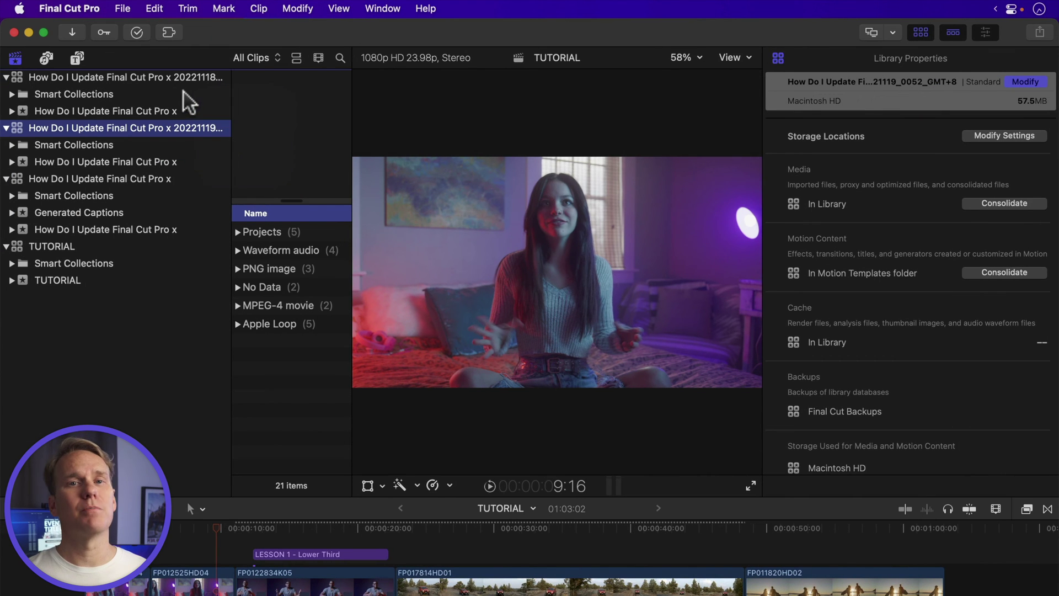
Set the How Do I Update Final Cut Pro x library's backup location to Desktop
{"action": "left_click", "coordinate": [178, 77]}
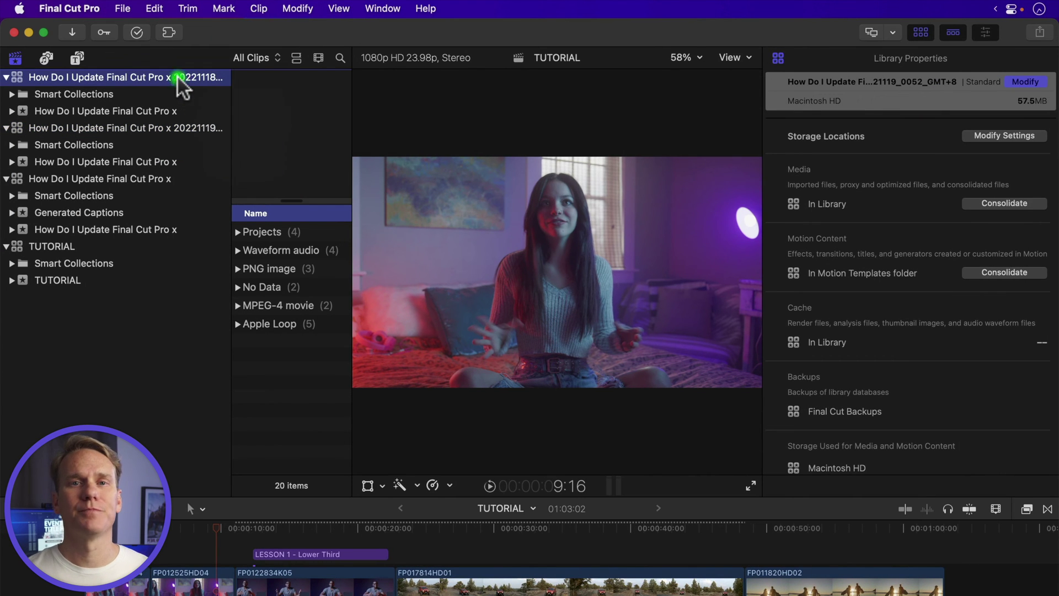
{"action": "left_click", "coordinate": [74, 180]}
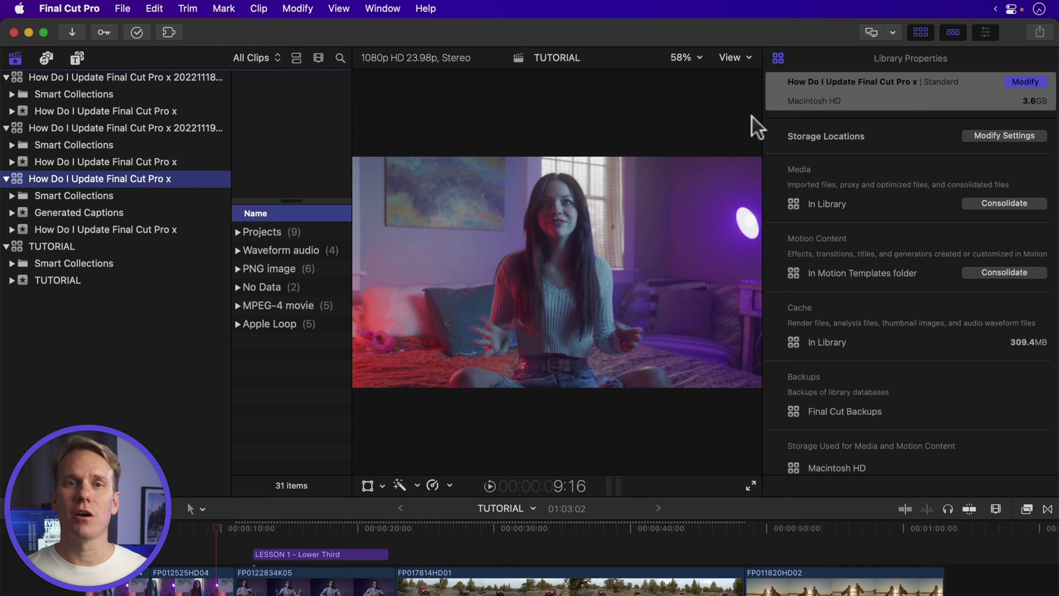
{"action": "left_click", "coordinate": [1006, 138]}
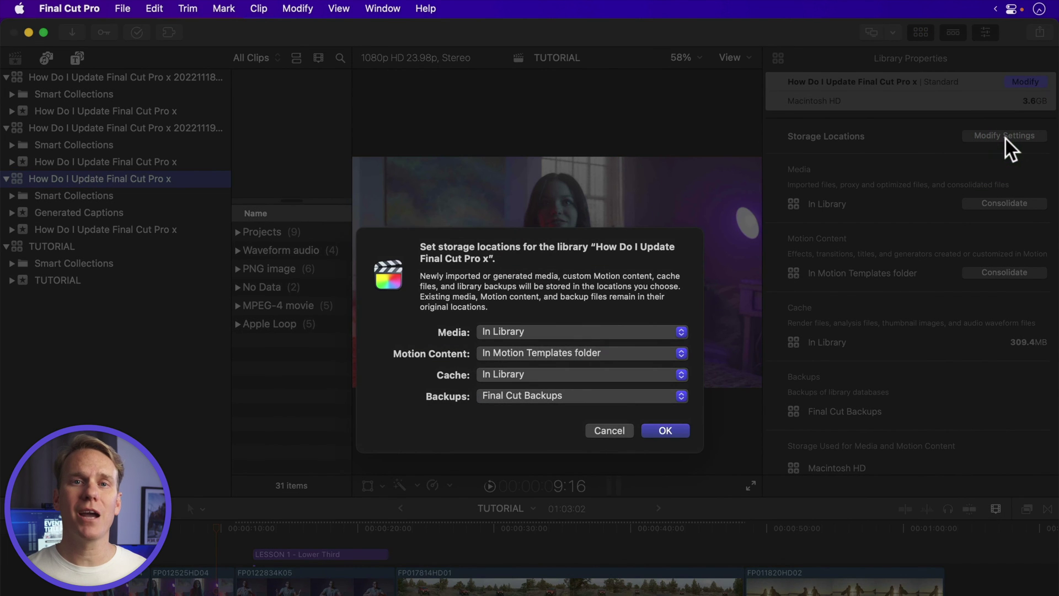
{"action": "left_click", "coordinate": [558, 395]}
{"action": "left_click", "coordinate": [557, 395]}
{"action": "left_click", "coordinate": [558, 394]}
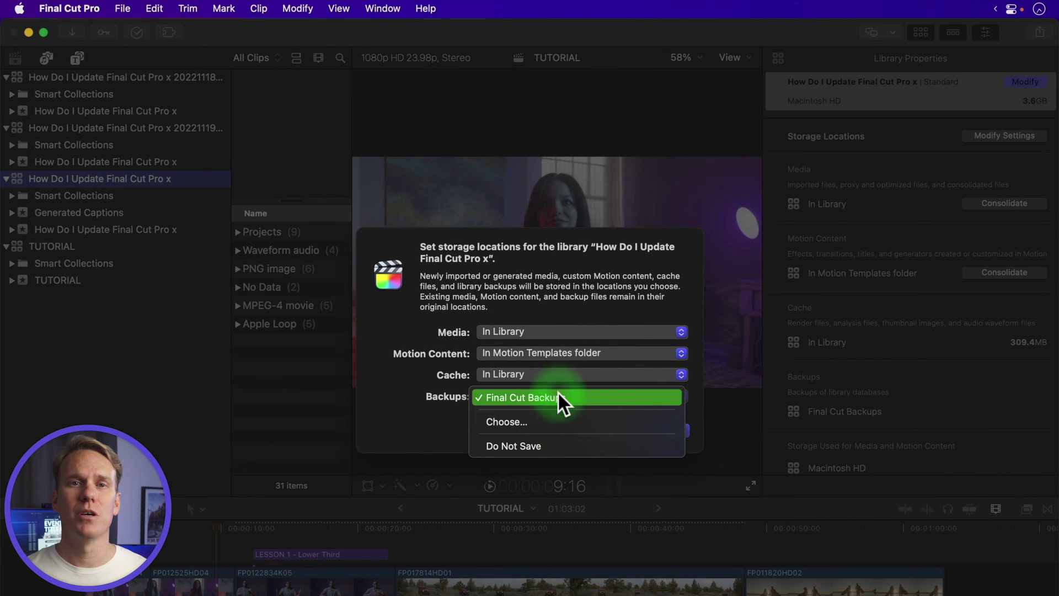
{"action": "left_click", "coordinate": [549, 423]}
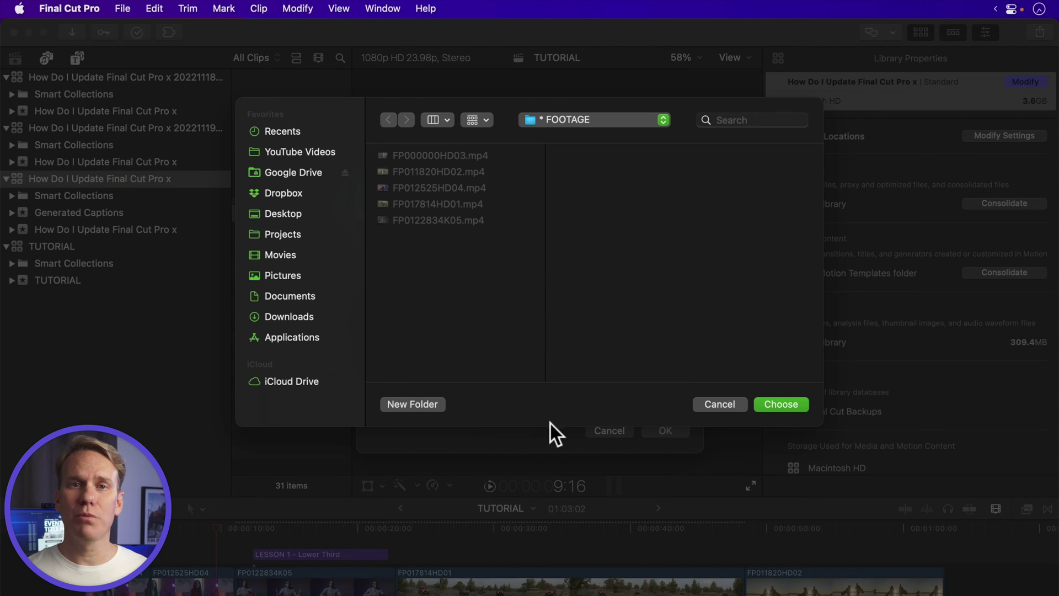
{"action": "left_click", "coordinate": [275, 212]}
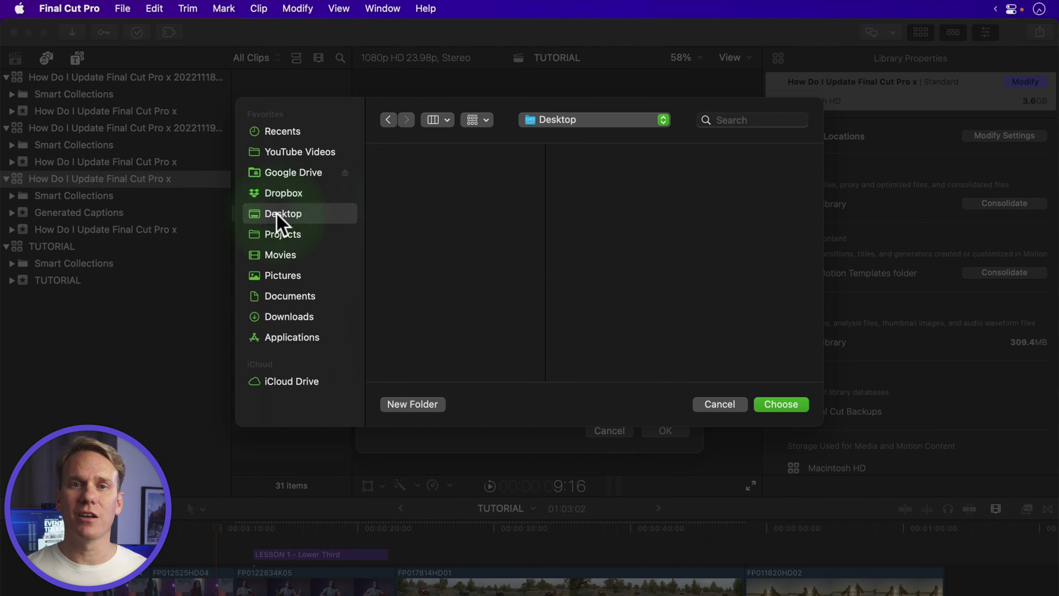
{"action": "left_click", "coordinate": [766, 403]}
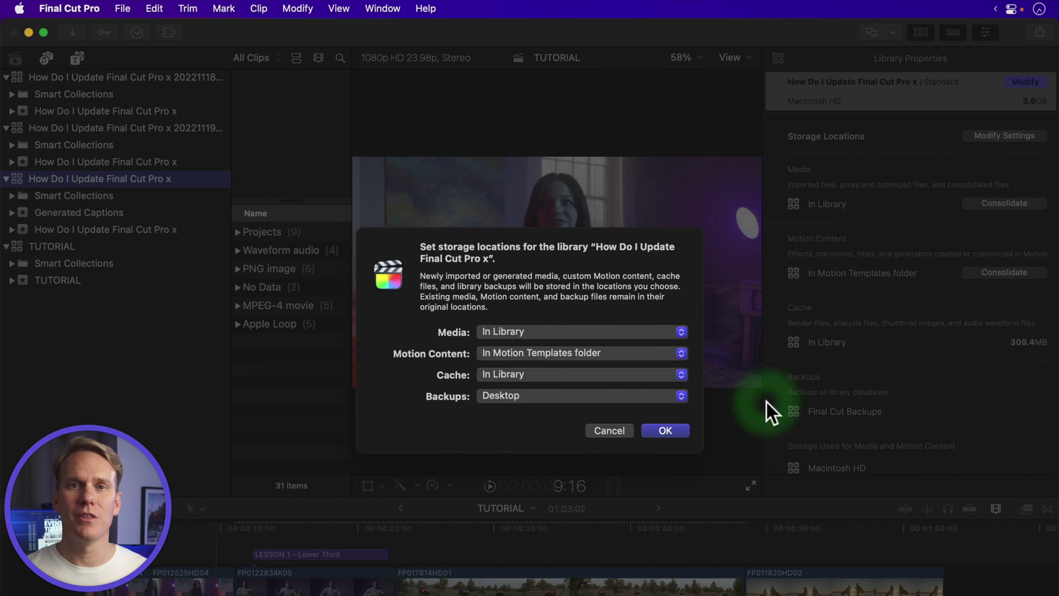
{"action": "left_click", "coordinate": [667, 429]}
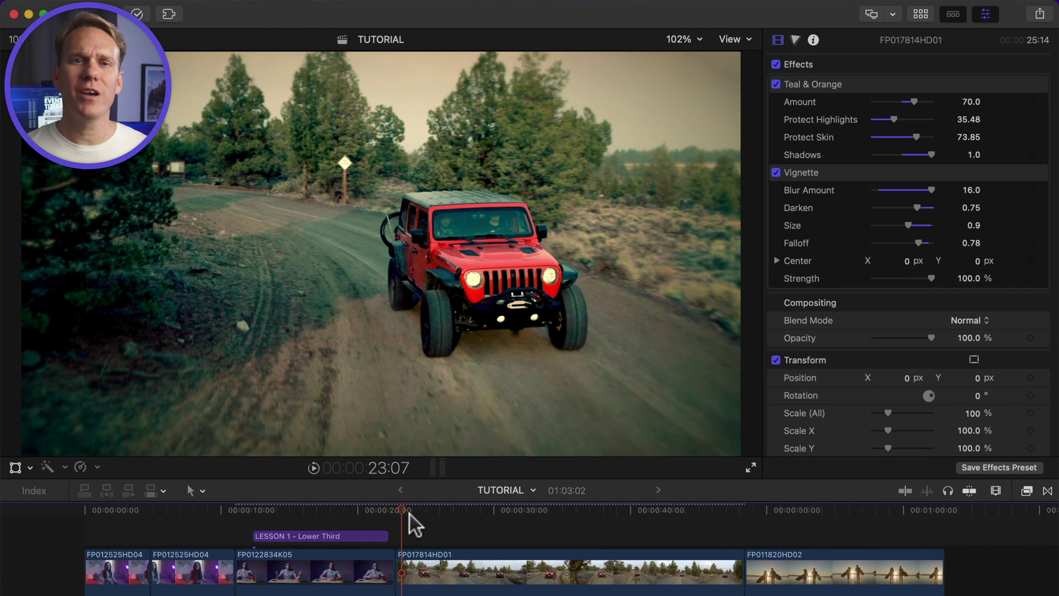
{"action": "left_click", "coordinate": [427, 514]}
{"action": "left_click", "coordinate": [337, 523]}
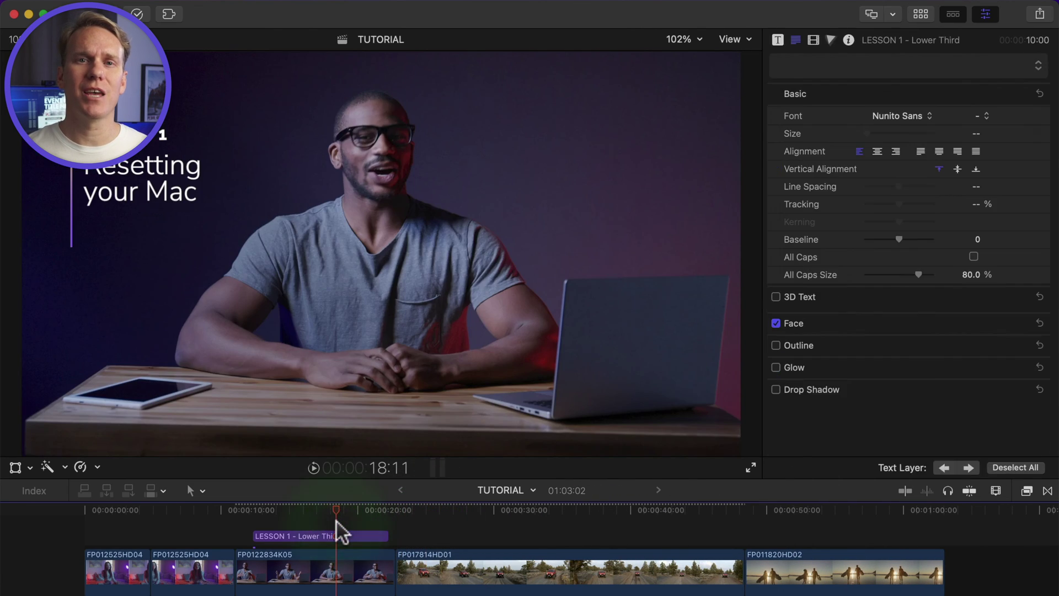
{"action": "left_click", "coordinate": [495, 513]}
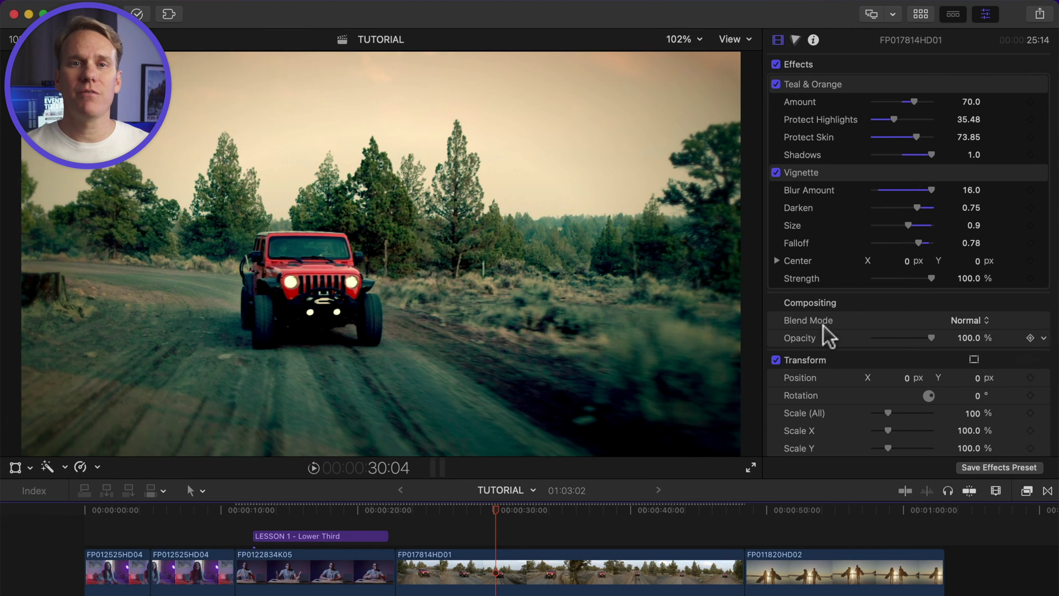
{"action": "left_click", "coordinate": [866, 175]}
{"action": "left_click", "coordinate": [875, 84]}
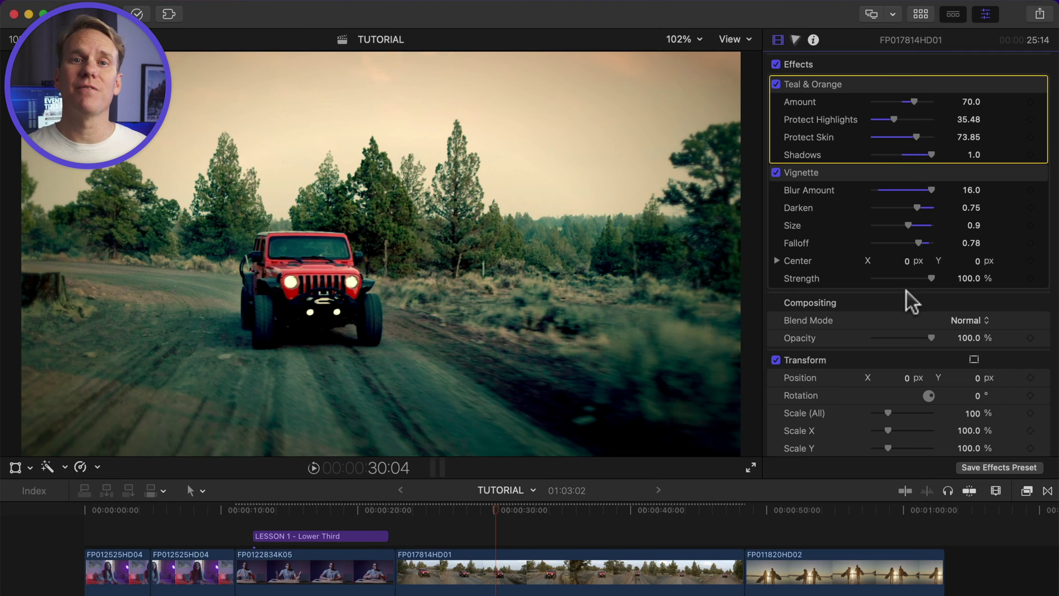
{"action": "left_click_drag", "start_coordinate": [932, 192], "coordinate": [924, 191]}
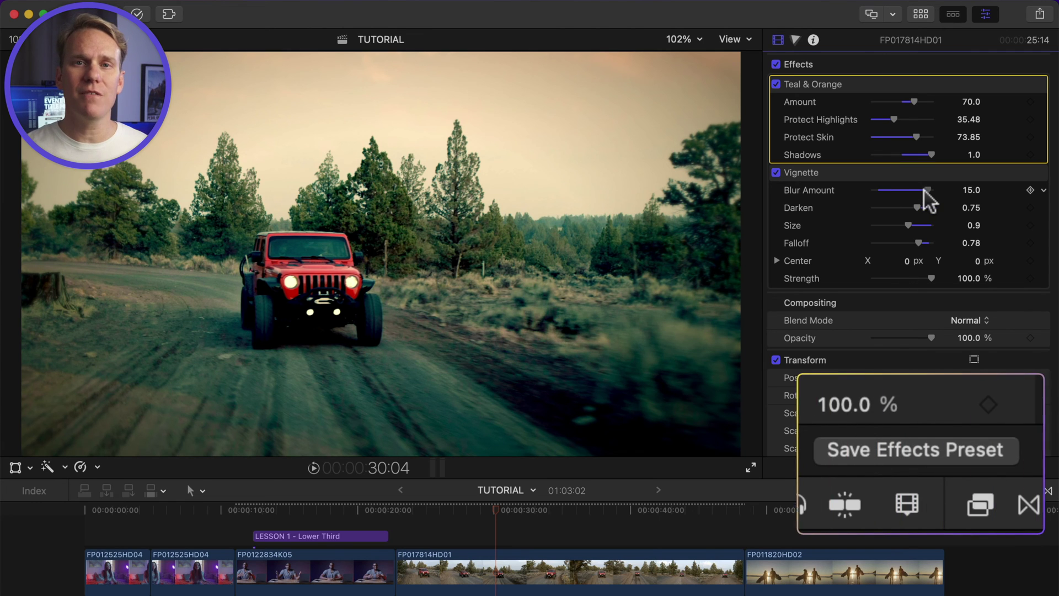
Save the clip's effects as preset 'My effect' in the Basics category
{"action": "left_click", "coordinate": [916, 450]}
{"action": "type", "text": "My effec"}
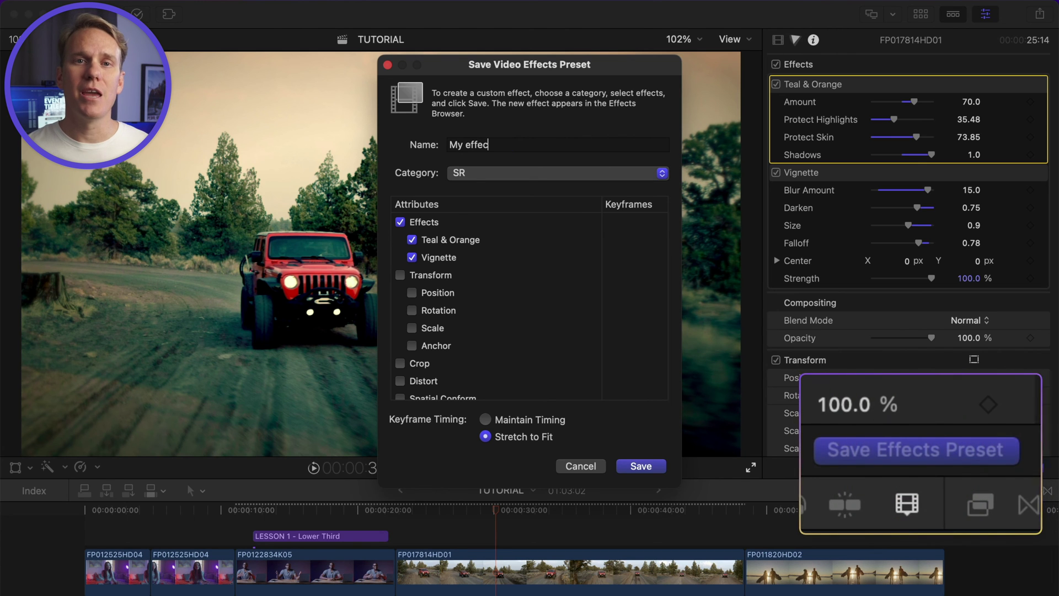
{"action": "type", "text": "t"}
{"action": "left_click", "coordinate": [491, 179]}
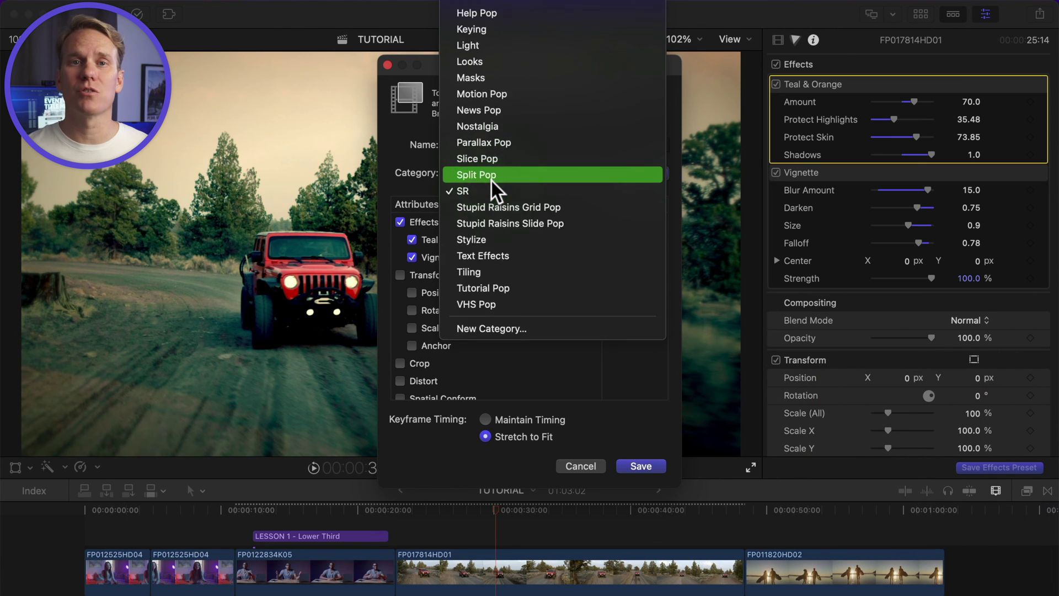
{"action": "left_click", "coordinate": [511, 13]}
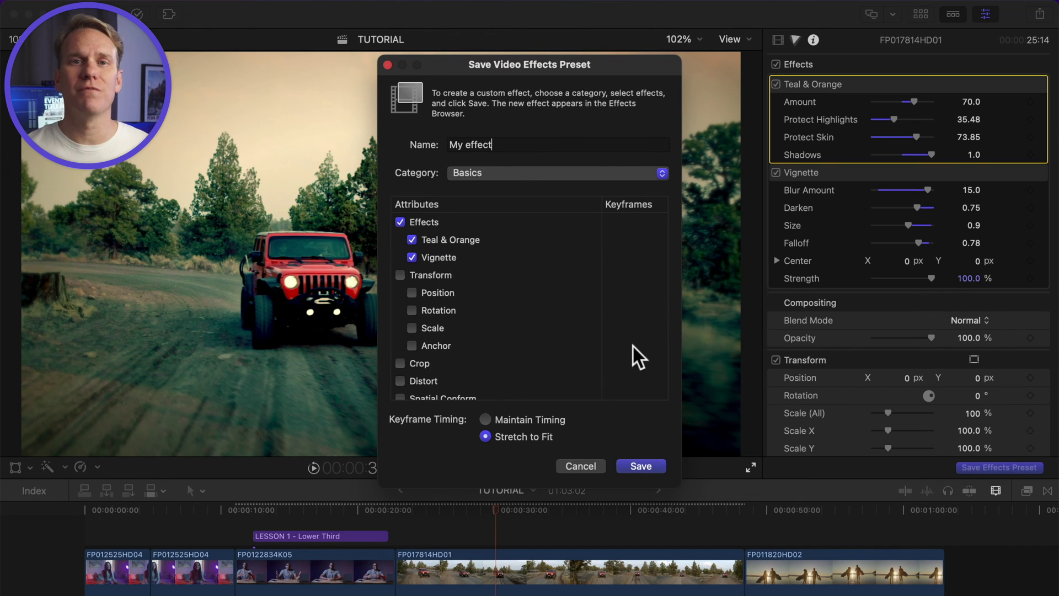
{"action": "left_click", "coordinate": [645, 465]}
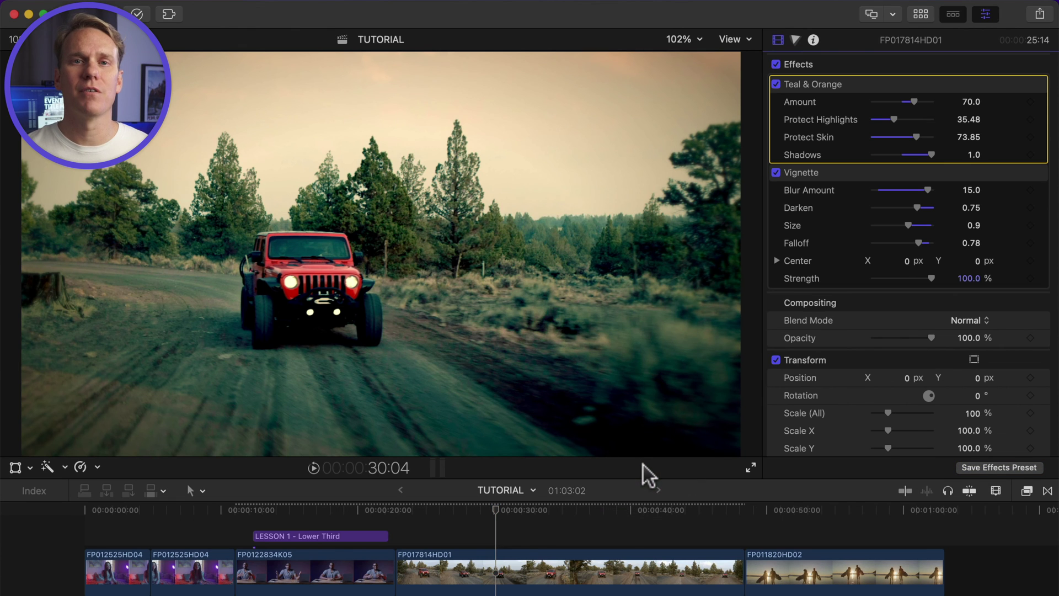
{"action": "scroll", "coordinate": [838, 497], "scroll_direction": "right", "scroll_amount": 10}
Drag the Basics 'My effect' preset onto beach clip FP011820HD02 and preview the look
{"action": "left_click", "coordinate": [1027, 491]}
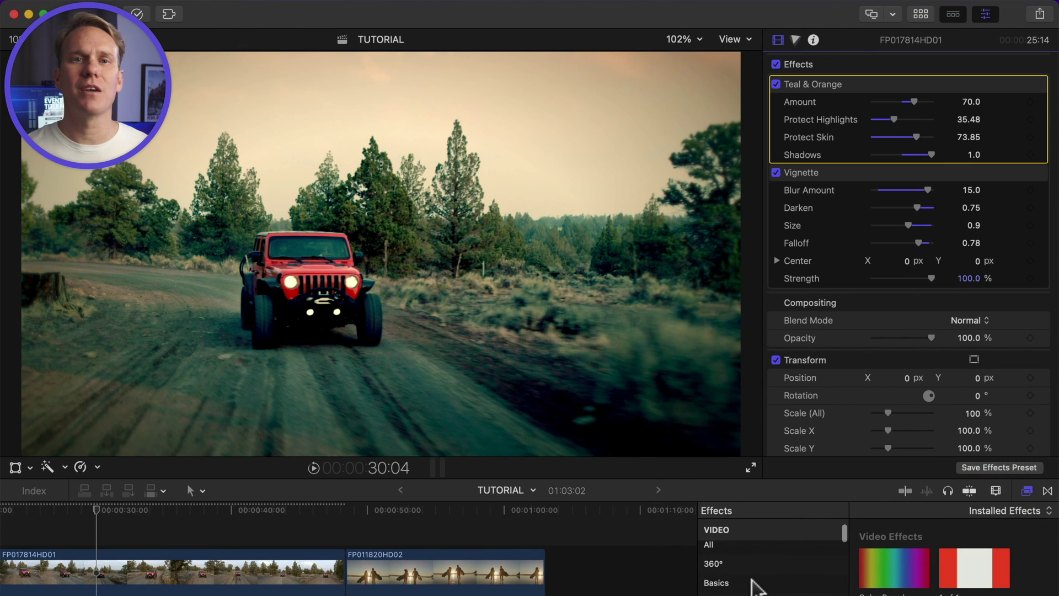
{"action": "left_click", "coordinate": [753, 583]}
{"action": "scroll", "coordinate": [932, 557], "scroll_direction": "down", "scroll_amount": 3}
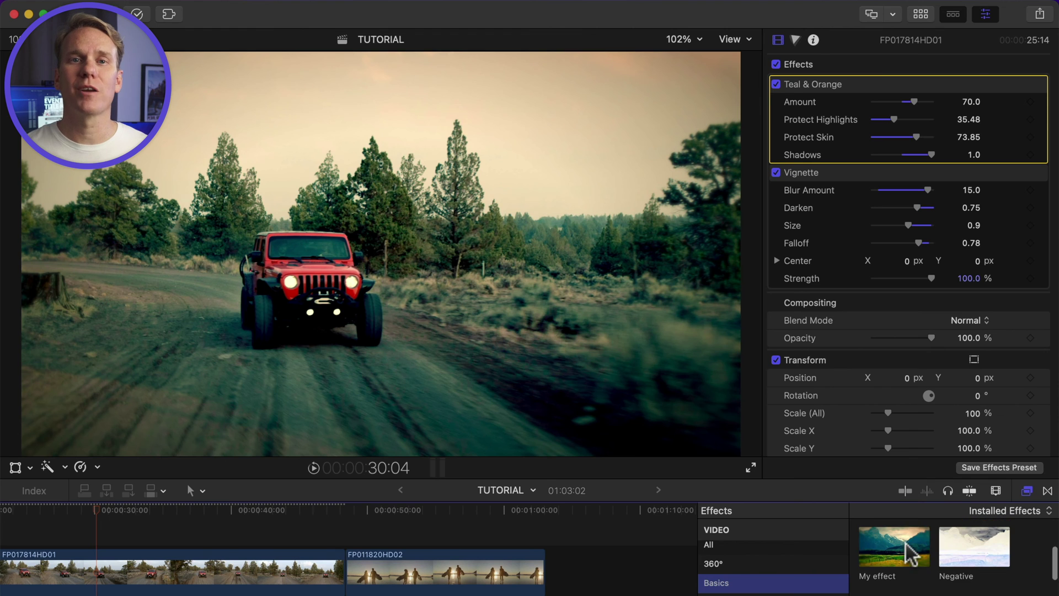
{"action": "left_click_drag", "start_coordinate": [893, 546], "coordinate": [447, 543]}
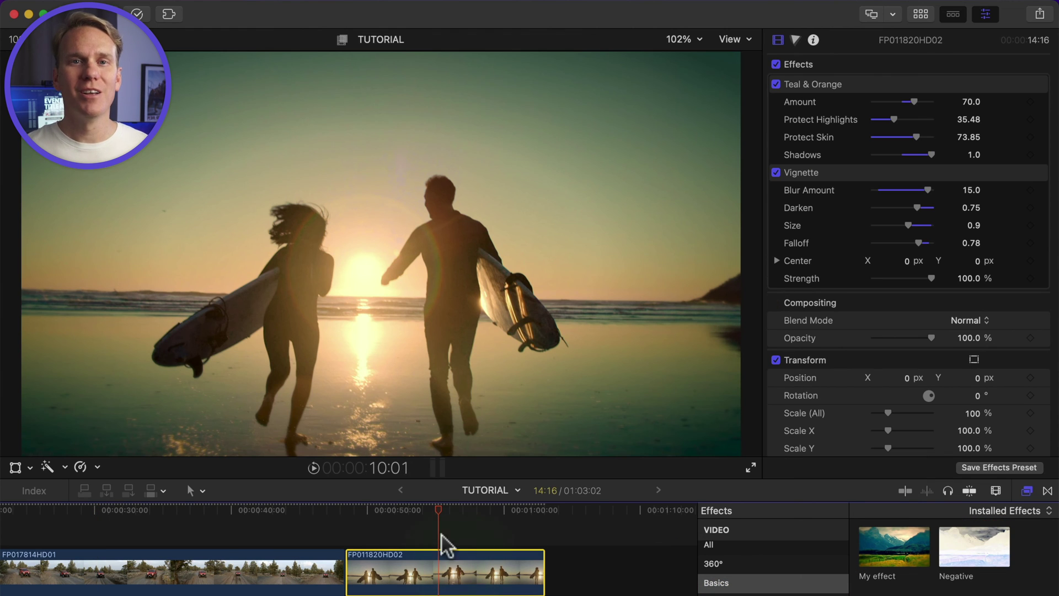
{"action": "left_click", "coordinate": [360, 503]}
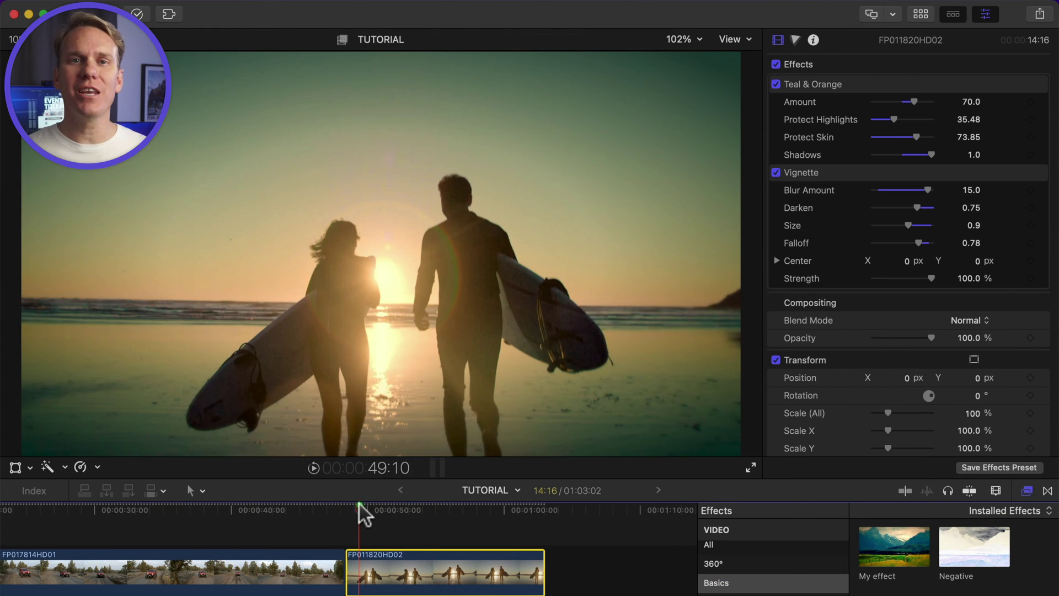
{"action": "left_click_drag", "start_coordinate": [360, 504], "coordinate": [400, 507]}
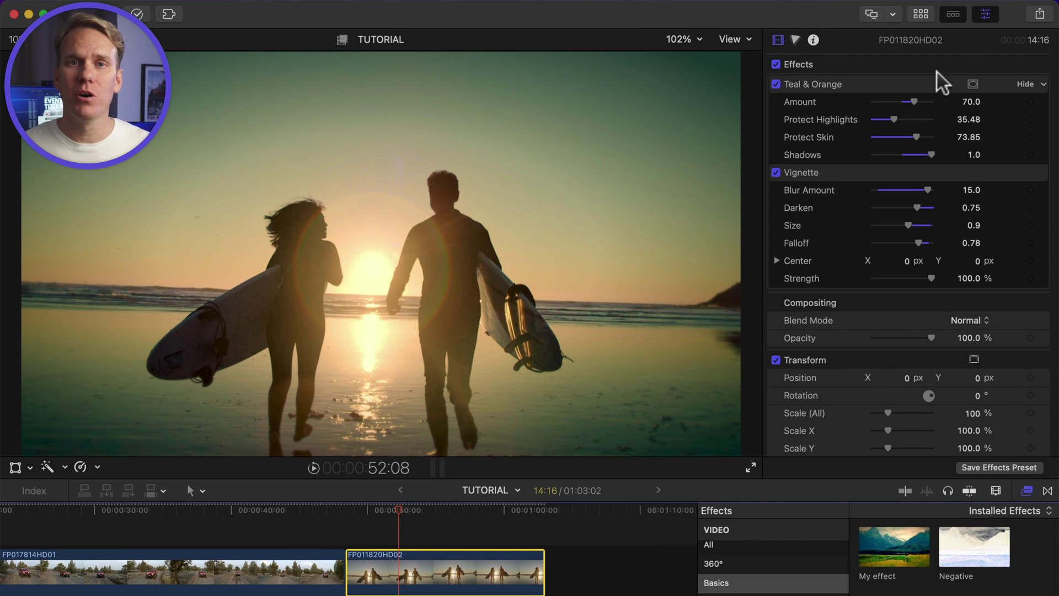
{"action": "left_click", "coordinate": [1039, 16]}
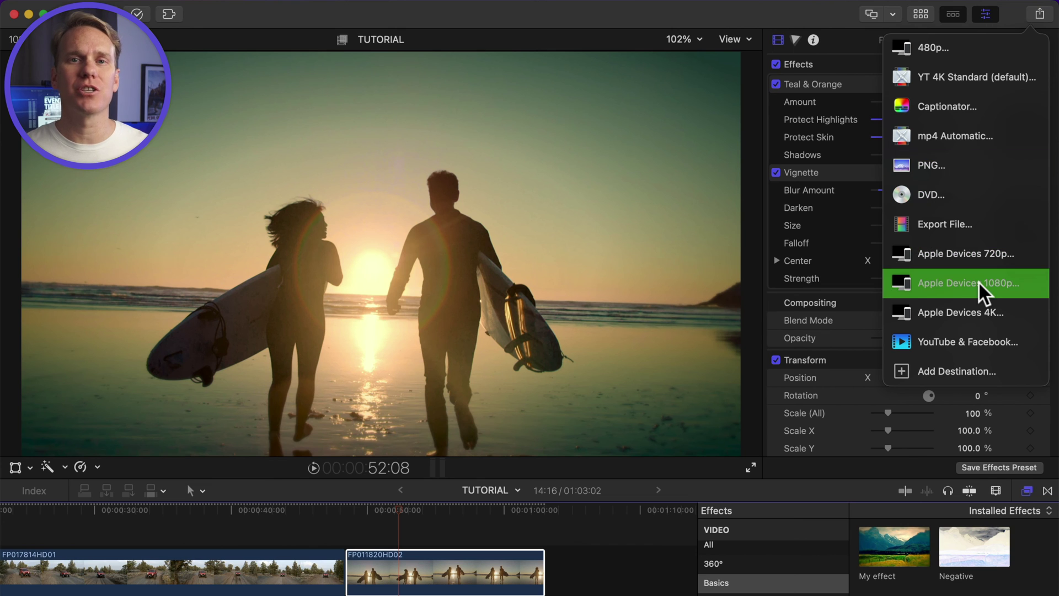
Export to file with Web Hosting format and H.264 Better Quality codec
{"action": "left_click", "coordinate": [967, 222]}
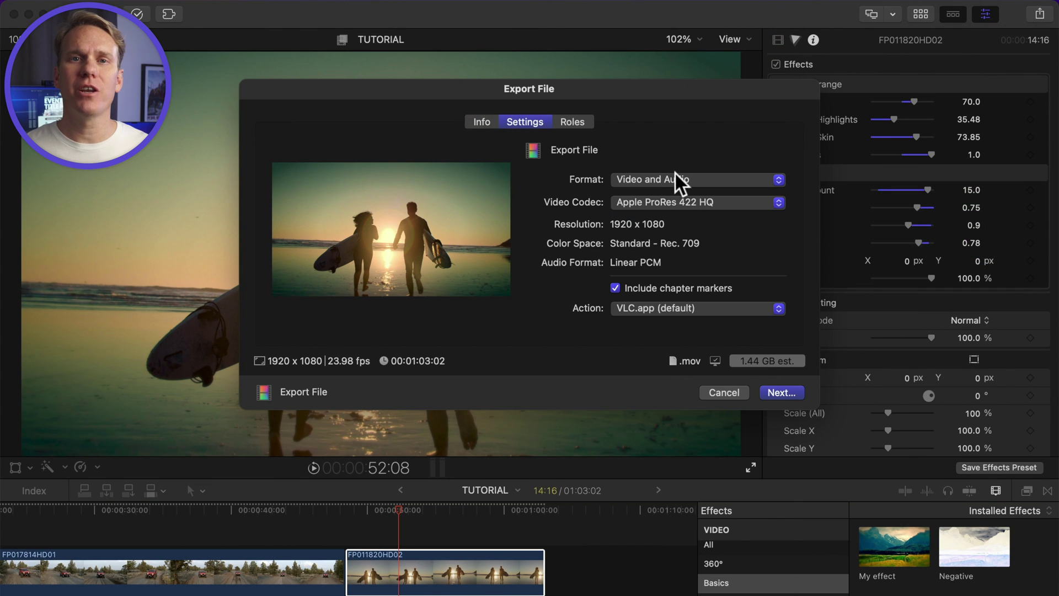
{"action": "left_click", "coordinate": [675, 175]}
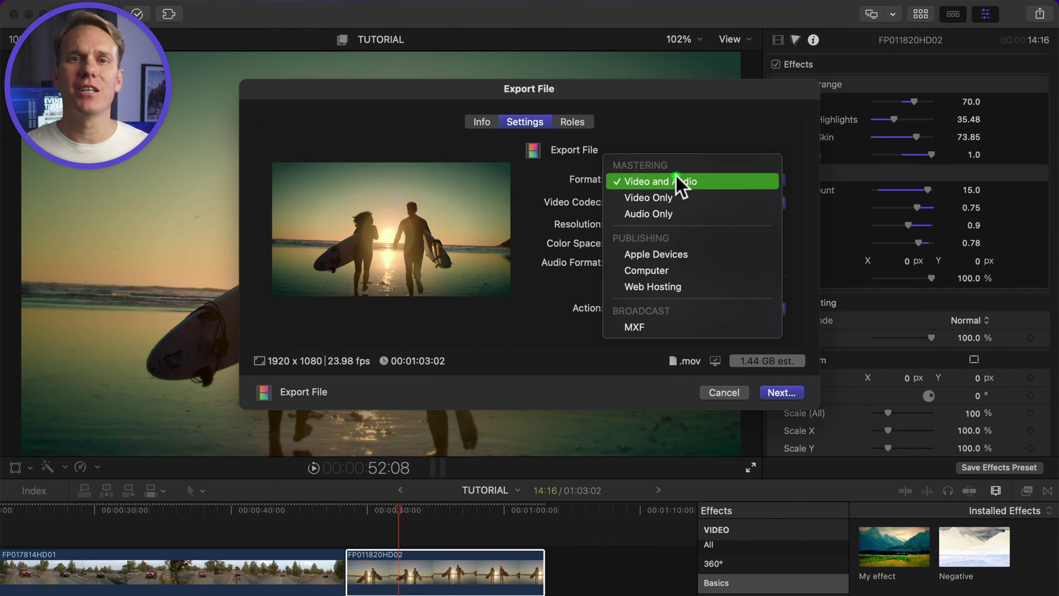
{"action": "left_click", "coordinate": [673, 287]}
{"action": "left_click", "coordinate": [665, 203]}
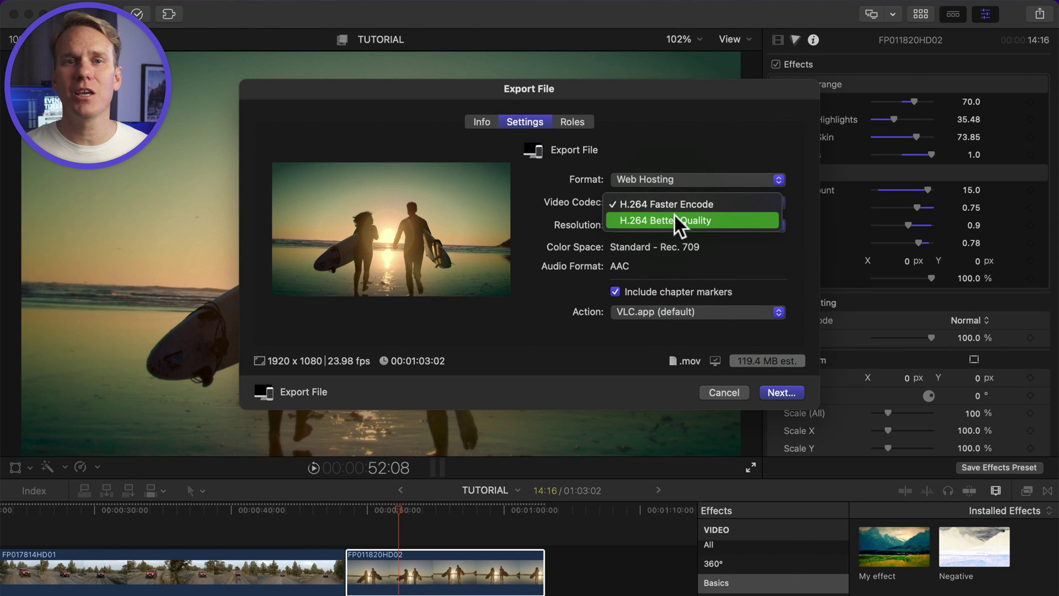
{"action": "left_click", "coordinate": [674, 213]}
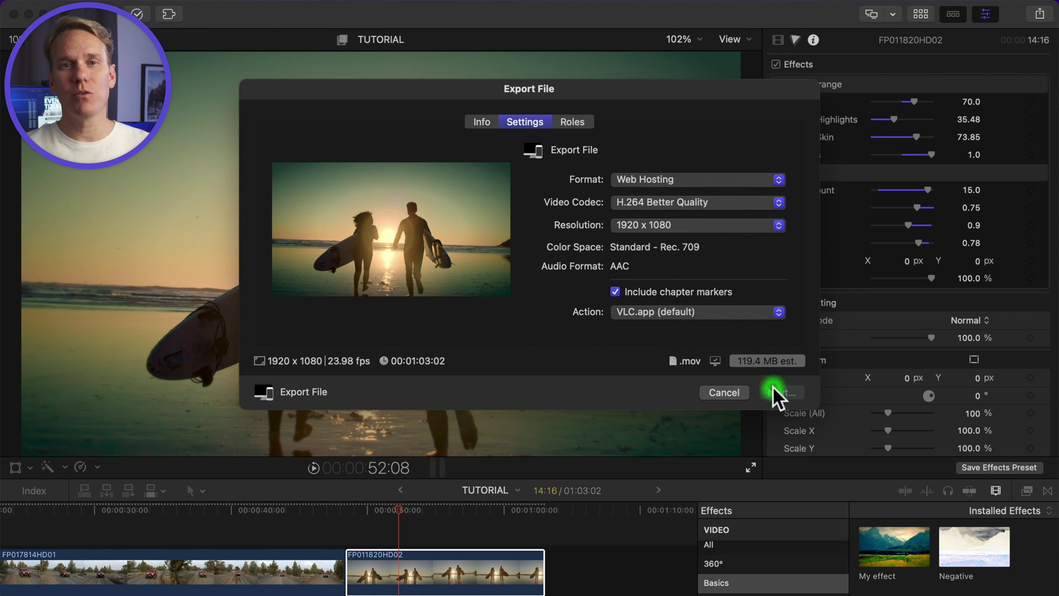
{"action": "key", "text": "Return"}
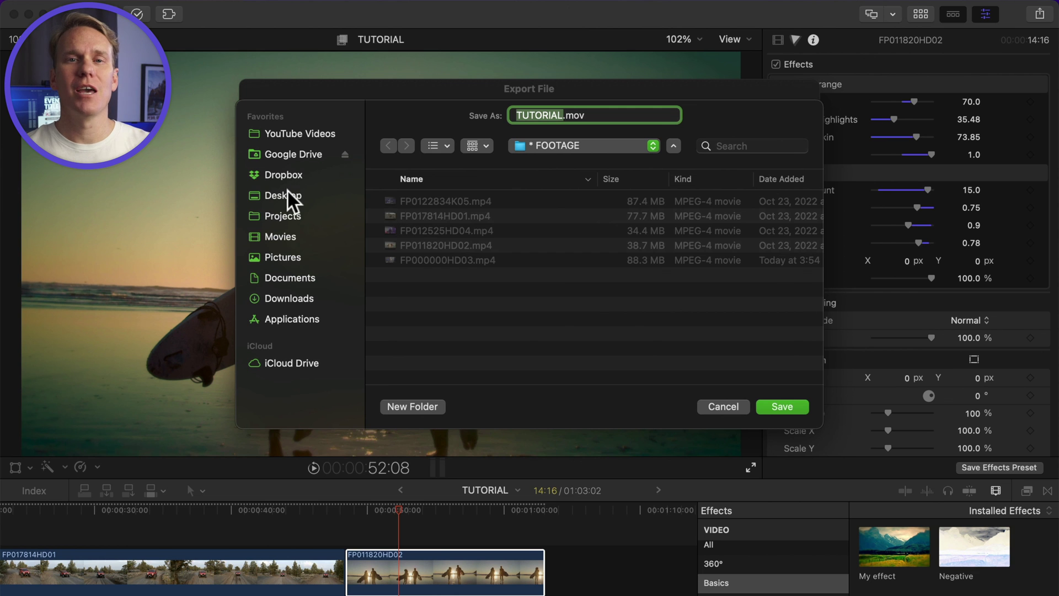